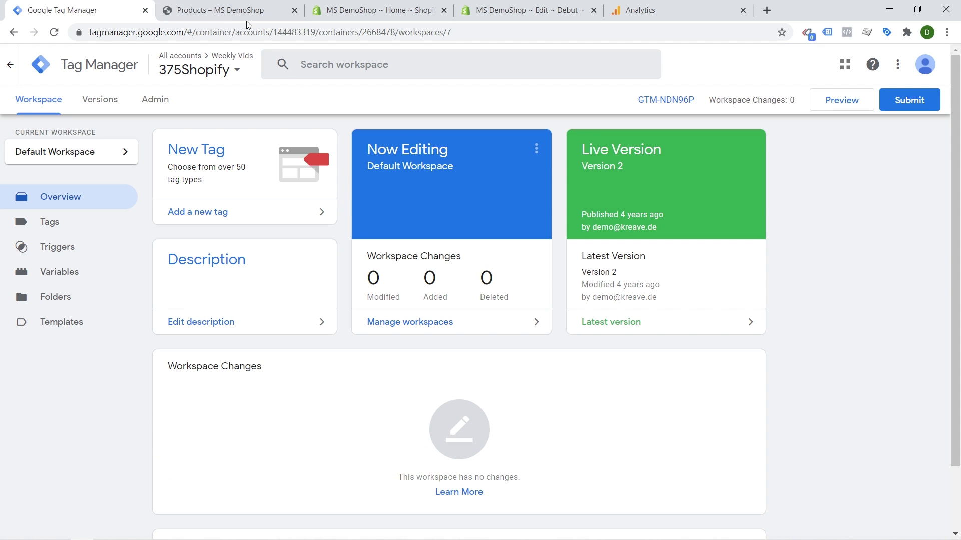
Look over the store's products and the Debut theme under Online Store > Themes, then return to the GTM workspace.
click(213, 14)
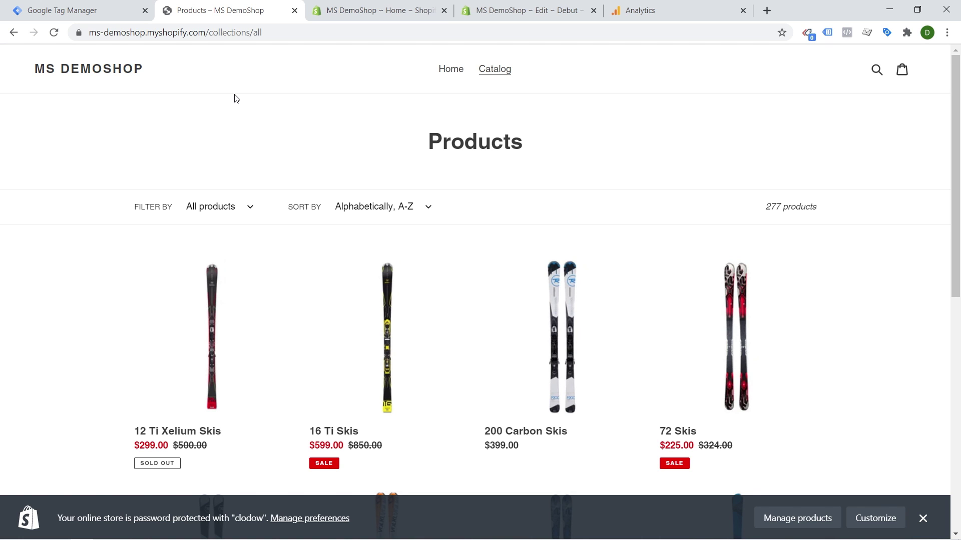
click(101, 15)
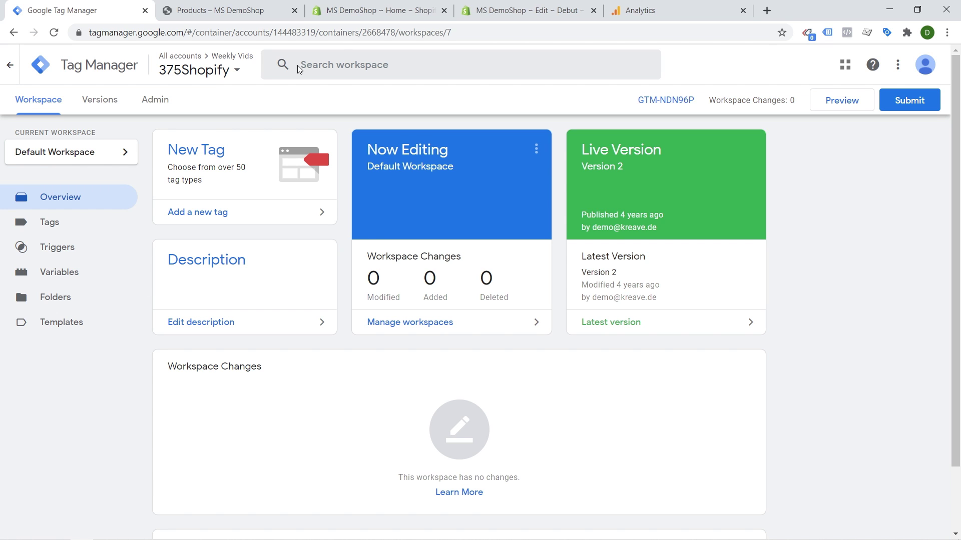
click(419, 20)
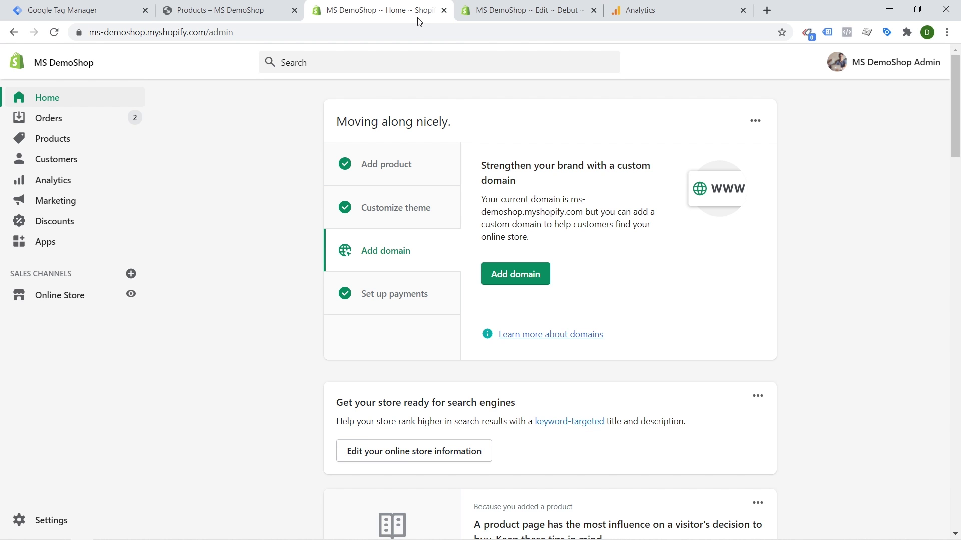
click(76, 302)
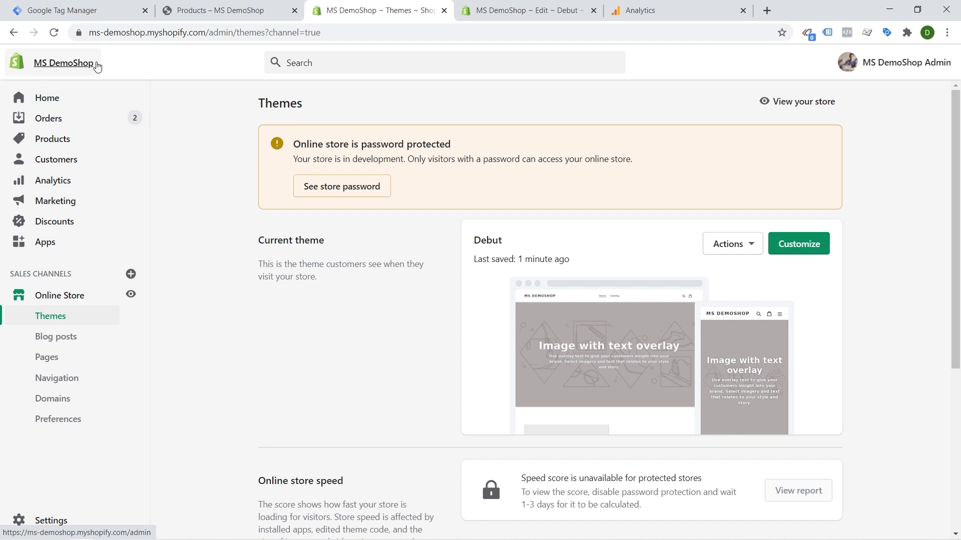
click(83, 19)
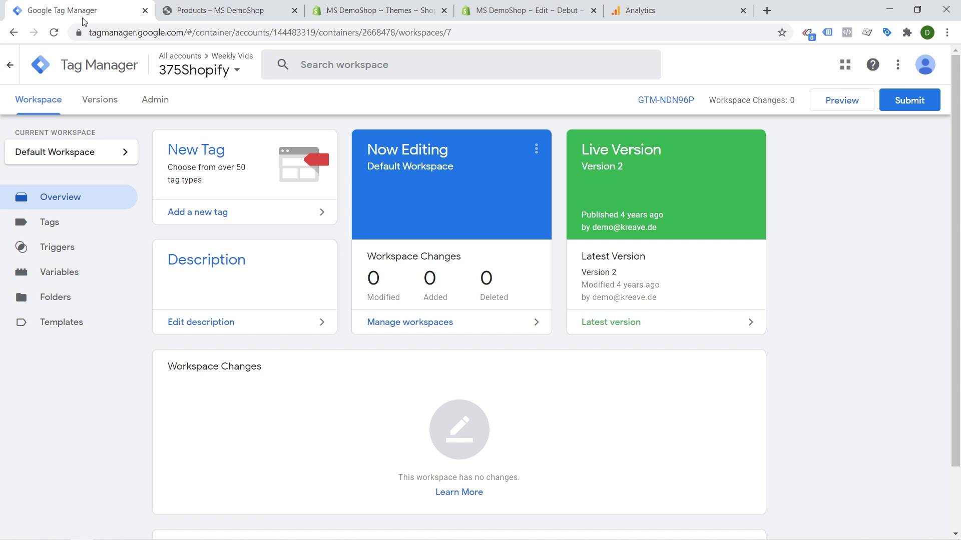
Bring up the head and body install snippets for GTM-NDN96P under Admin > Install Google Tag Manager.
click(640, 100)
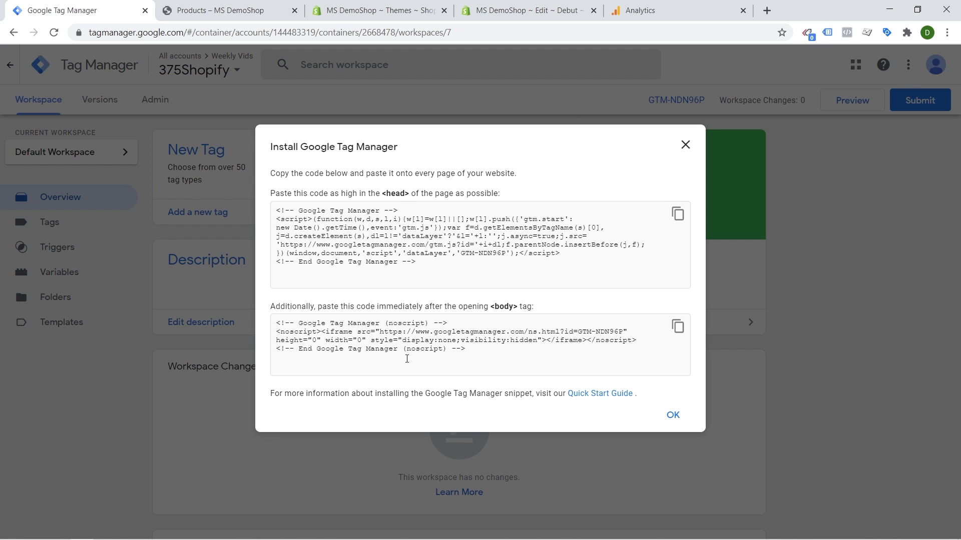
click(686, 145)
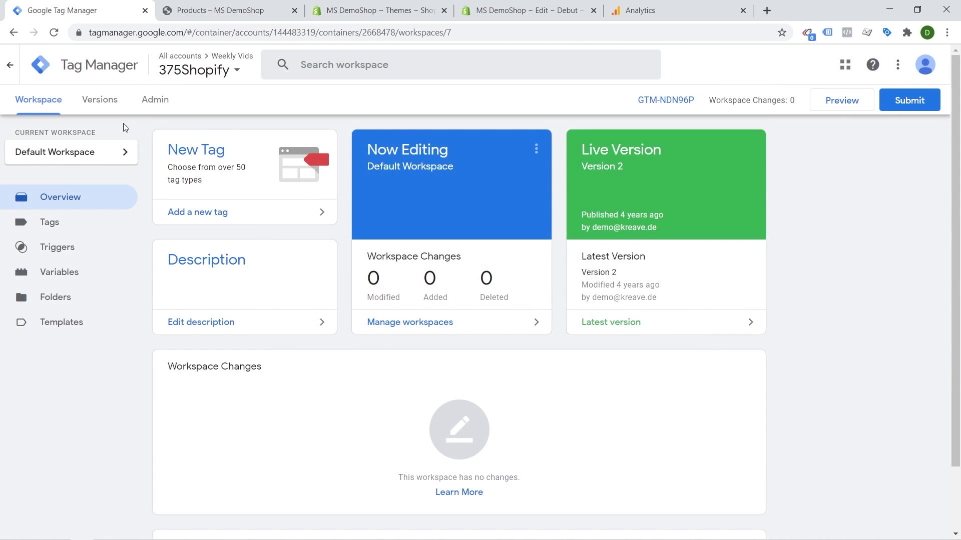
click(172, 102)
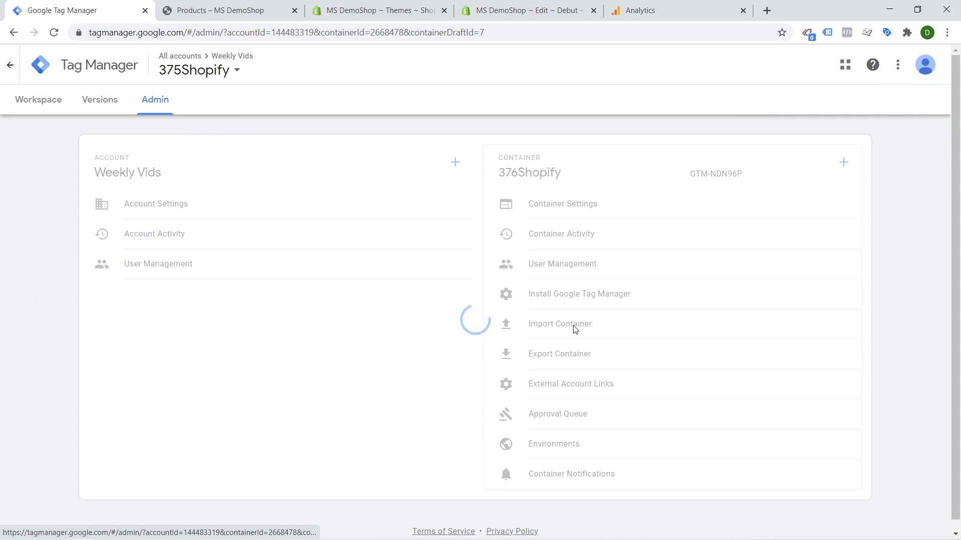
click(575, 296)
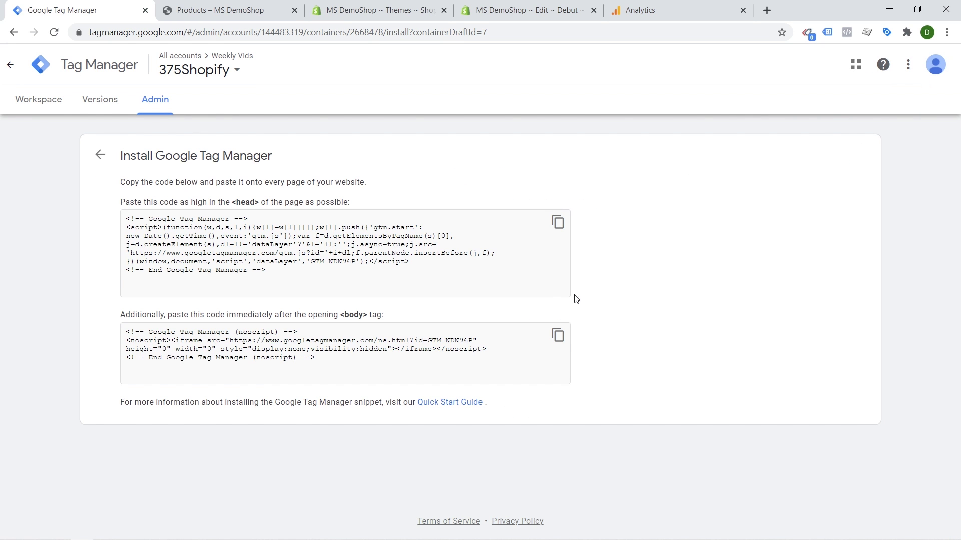
click(296, 270)
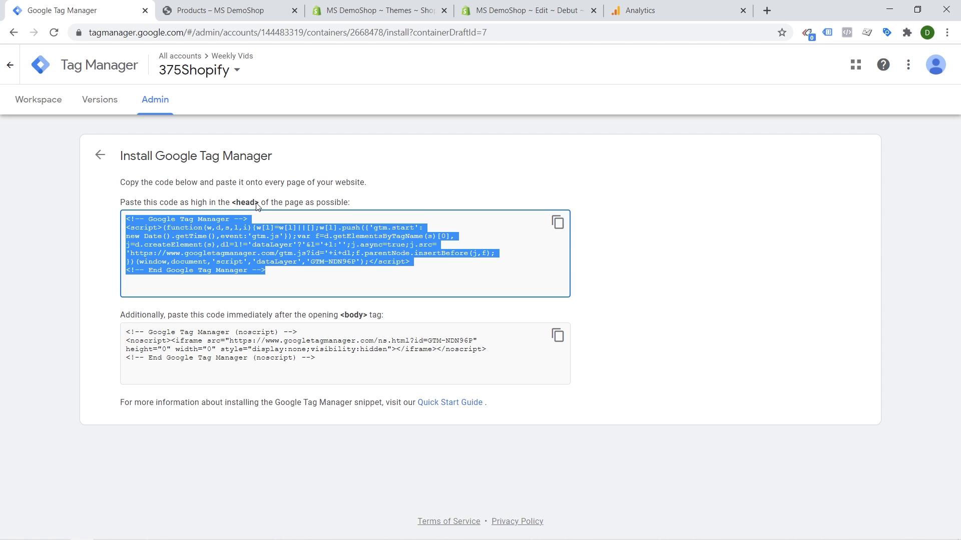
click(385, 353)
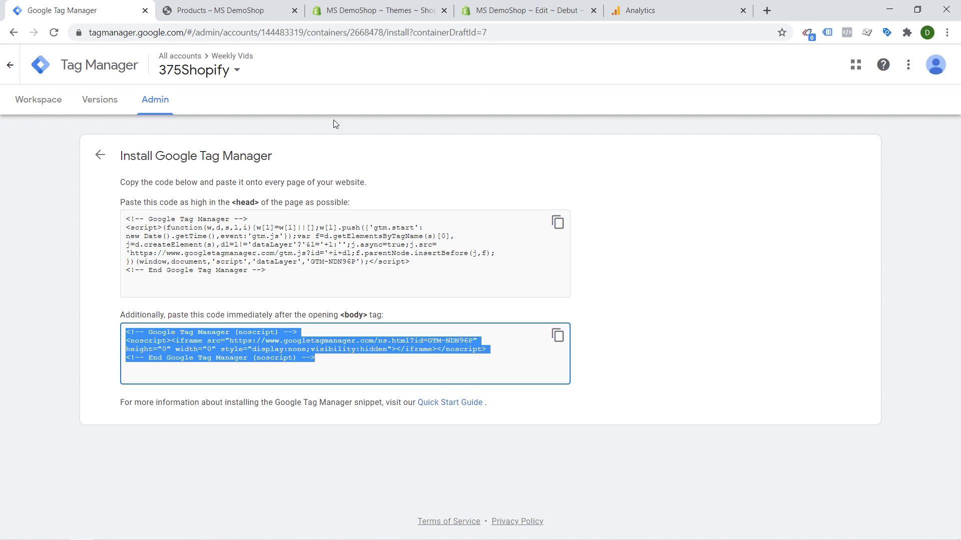
click(367, 19)
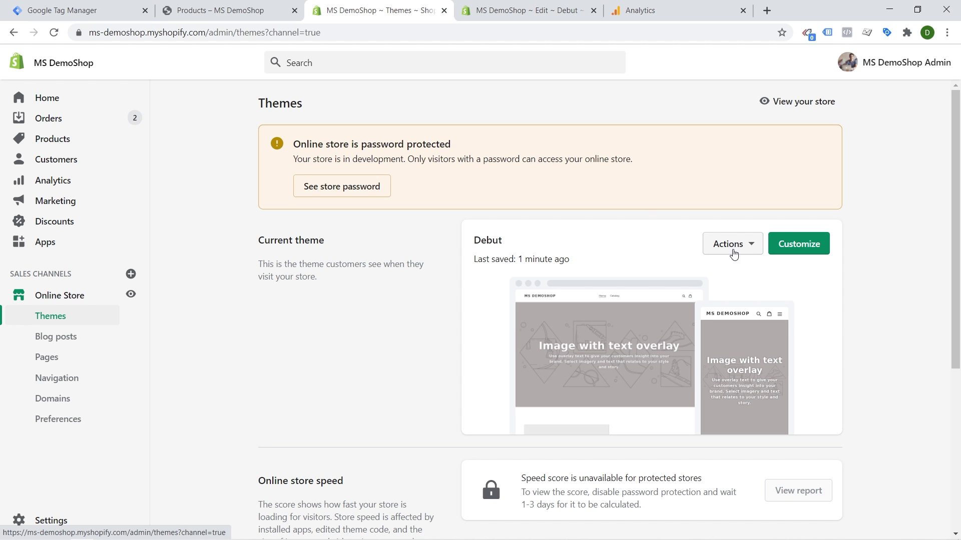
Open the Debut theme's theme.liquid file in the Shopify code editor.
click(733, 245)
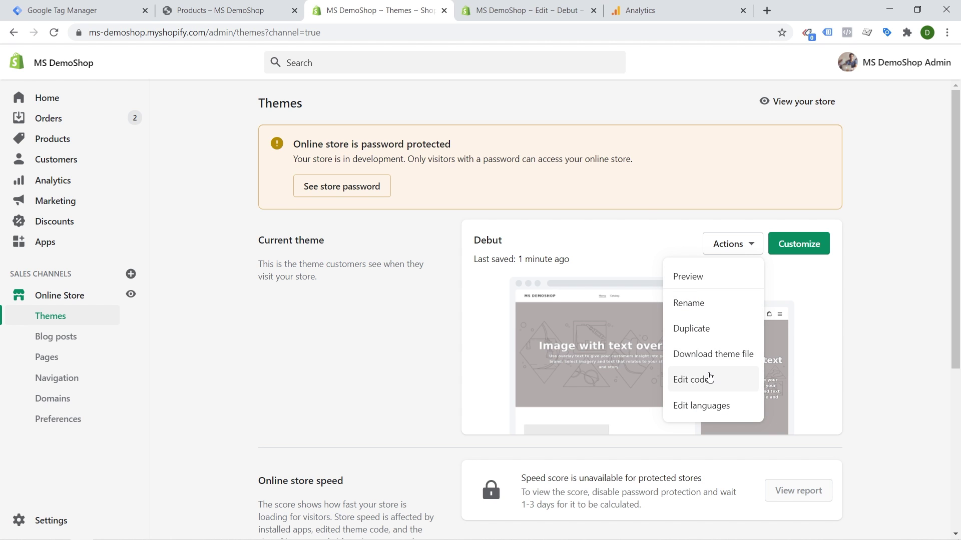
click(709, 379)
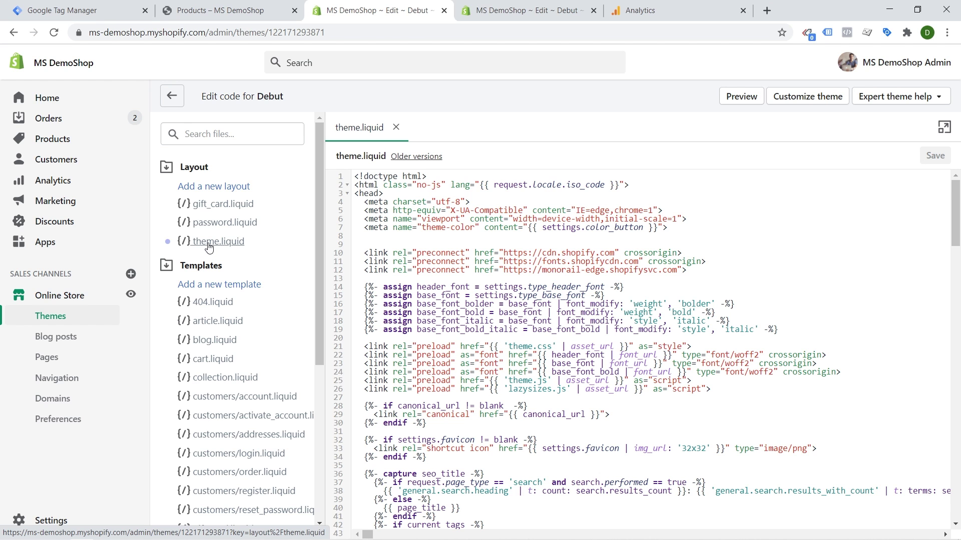
click(208, 245)
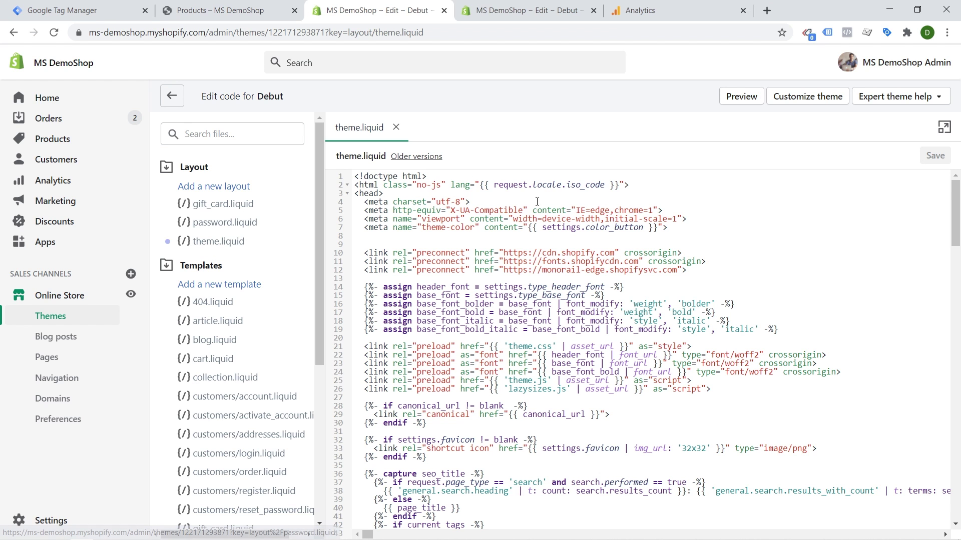
scroll(535, 200, down, 8)
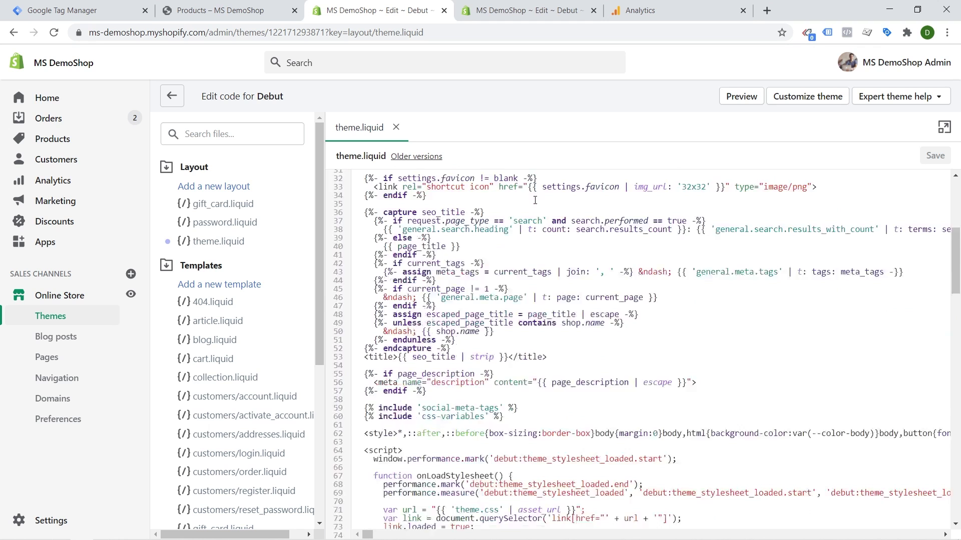
scroll(535, 200, up, 8)
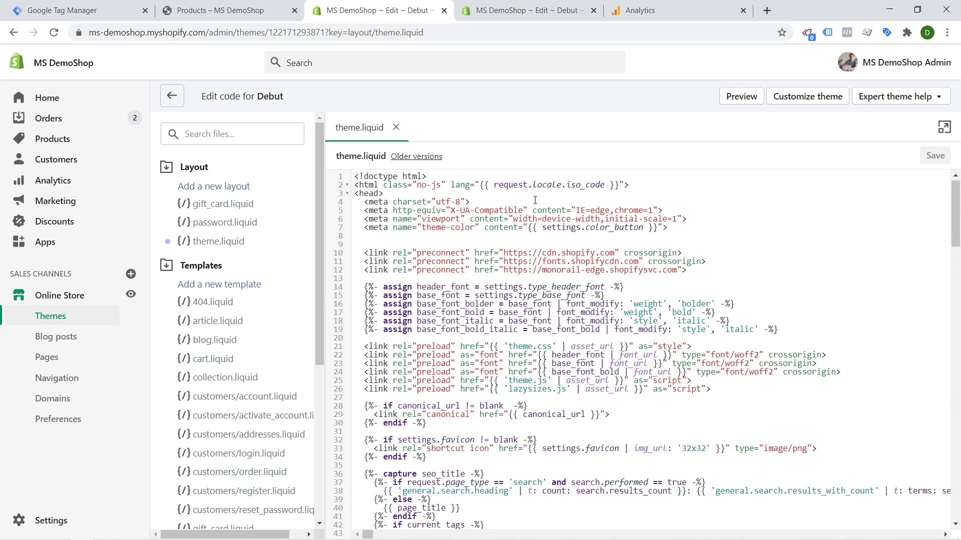
Copy the GTM head snippet and paste it on empty line 8 of theme.liquid.
click(122, 22)
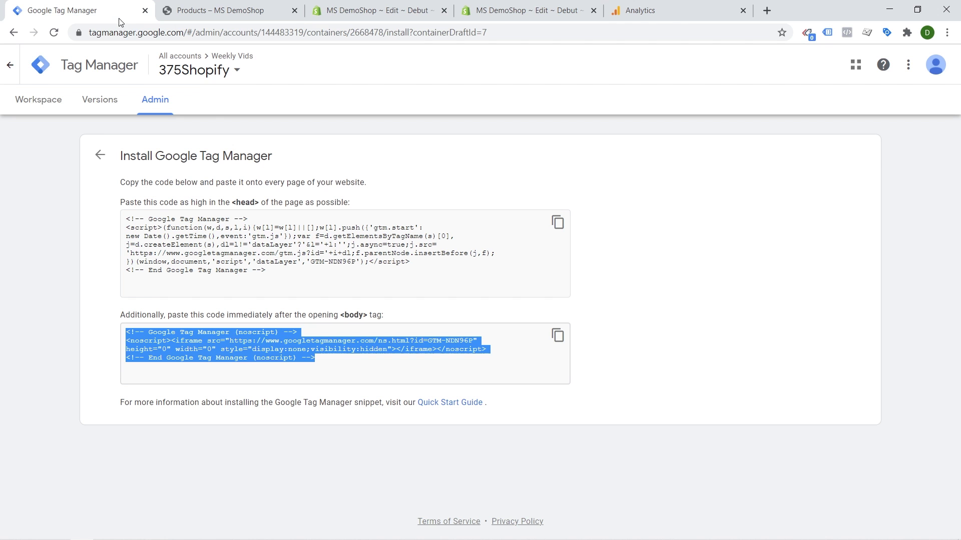
click(184, 235)
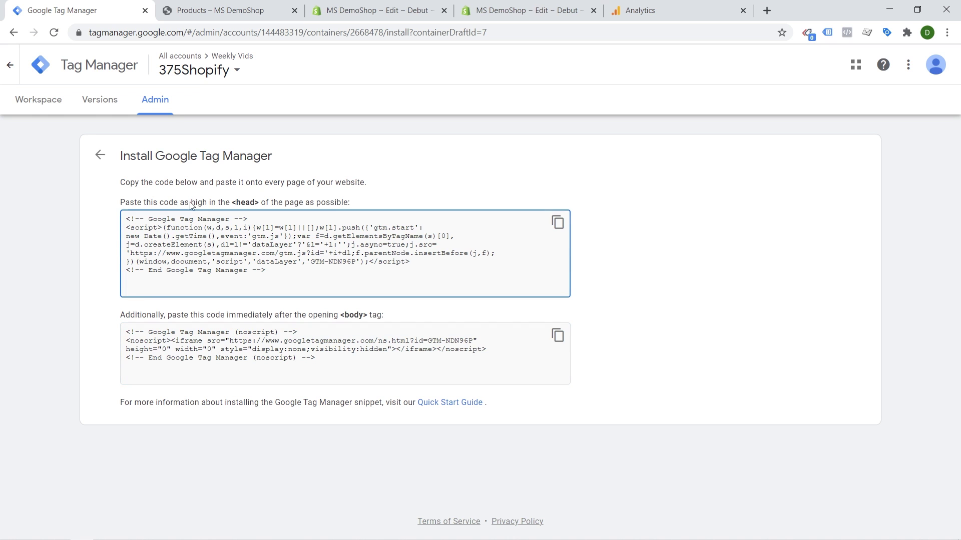
click(557, 222)
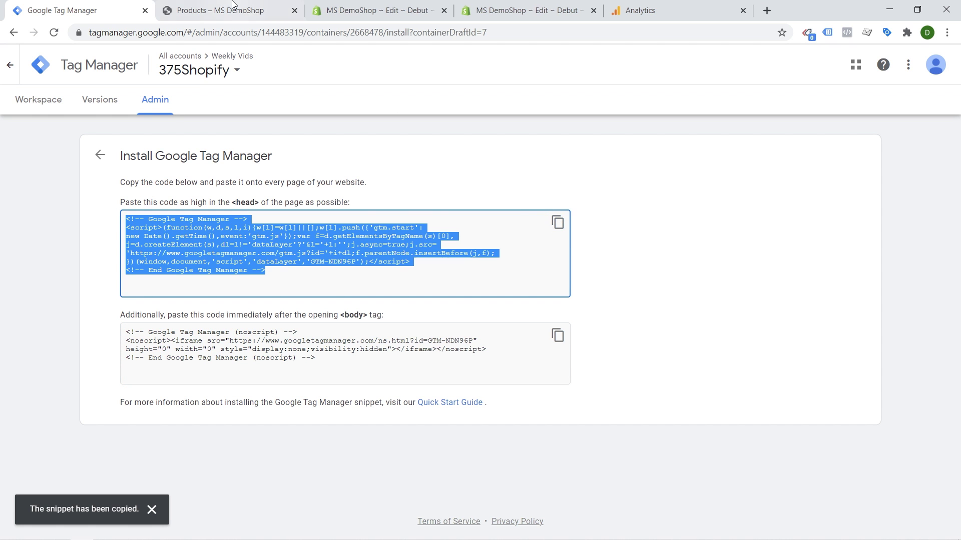
click(367, 19)
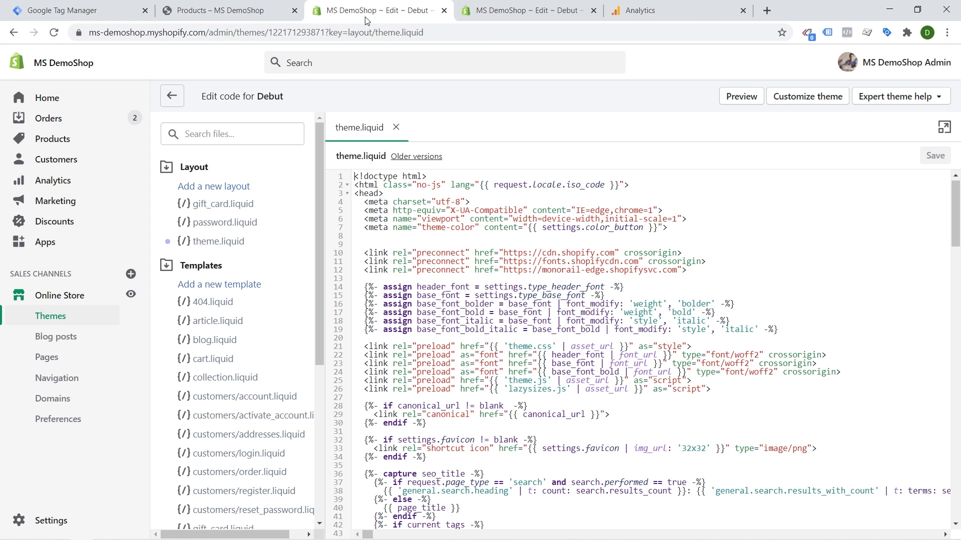
click(383, 239)
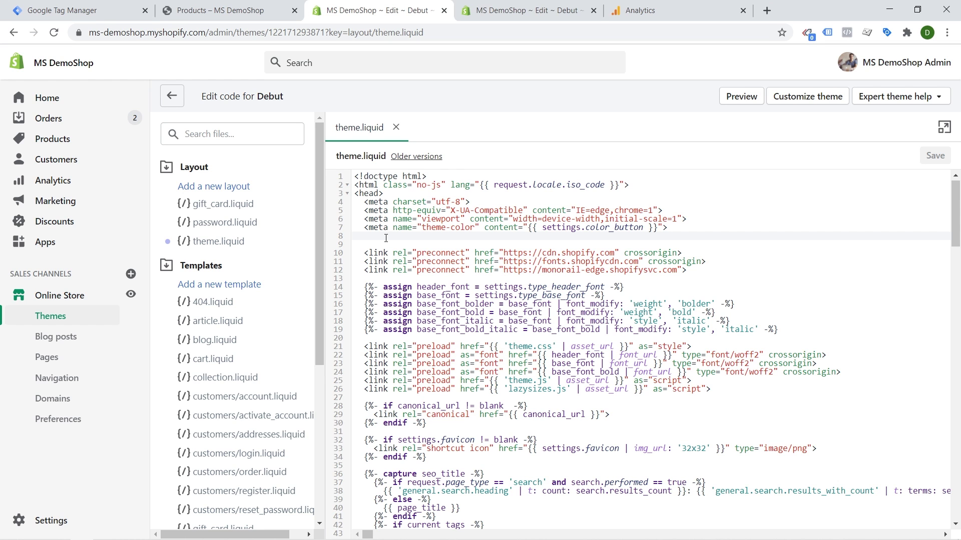
key(ctrl+v)
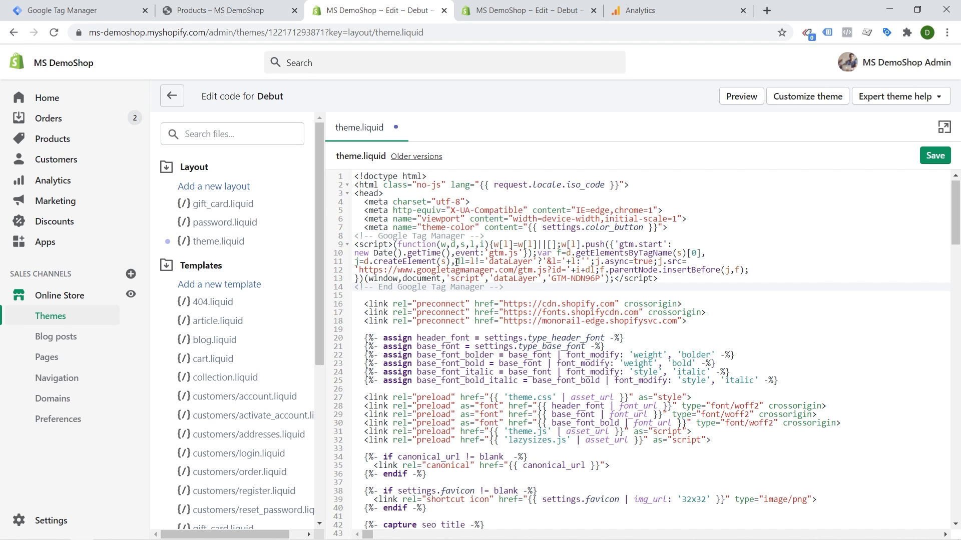
Copy the GTM body snippet and find the opening body tag on line 175 of theme.liquid.
click(95, 11)
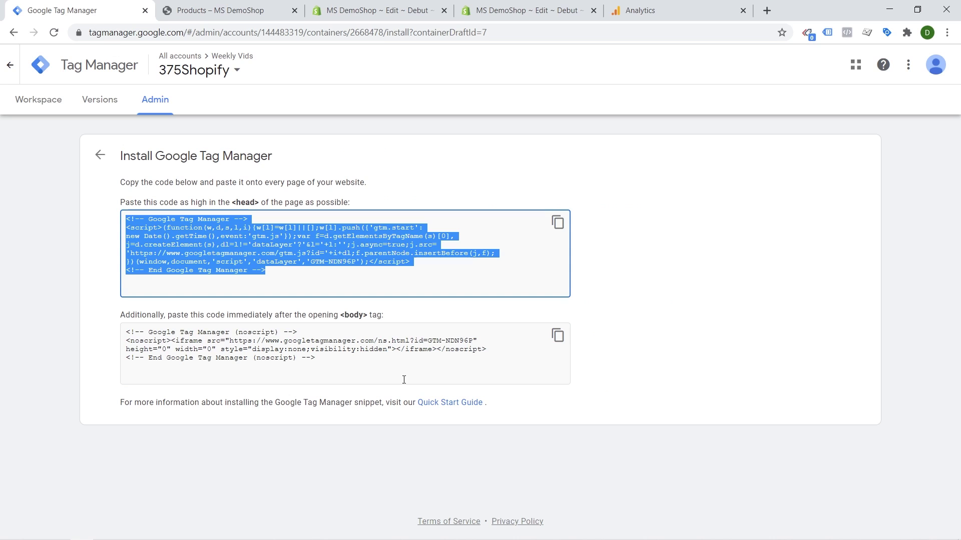
click(557, 336)
click(393, 11)
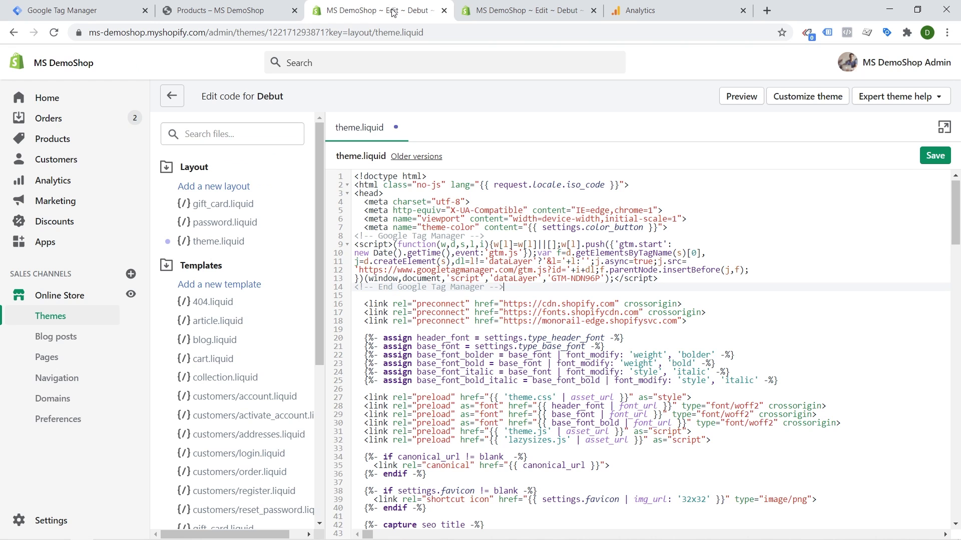
scroll(478, 304, down, 7)
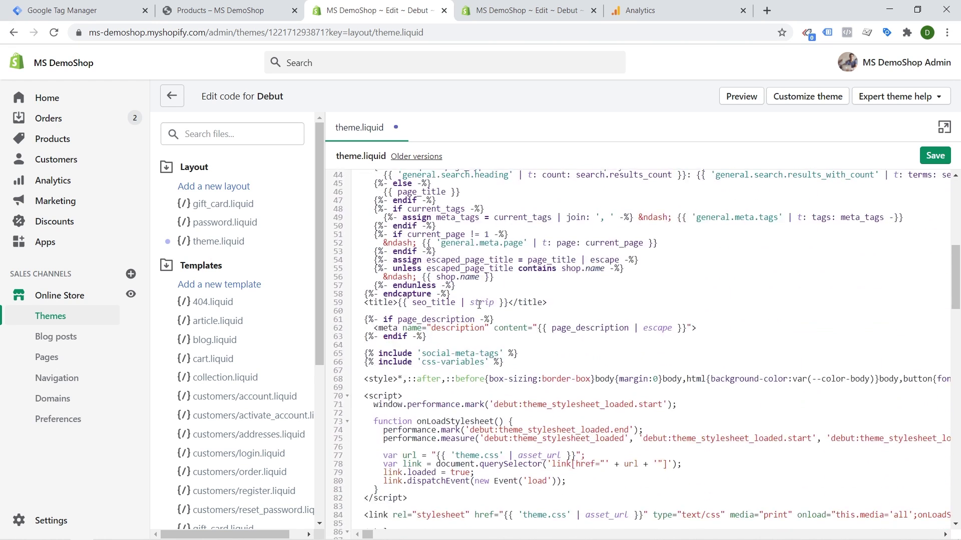
scroll(479, 304, down, 15)
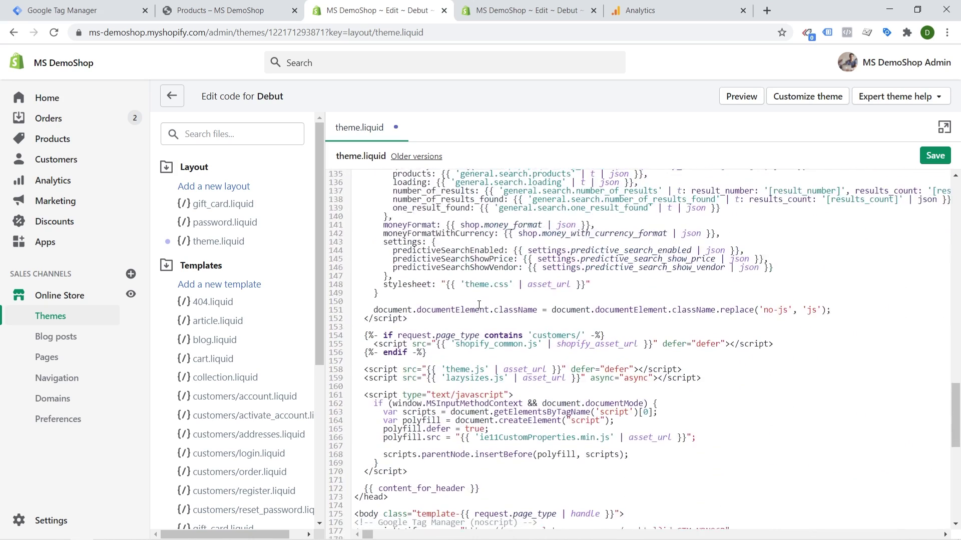
scroll(479, 303, down, 3)
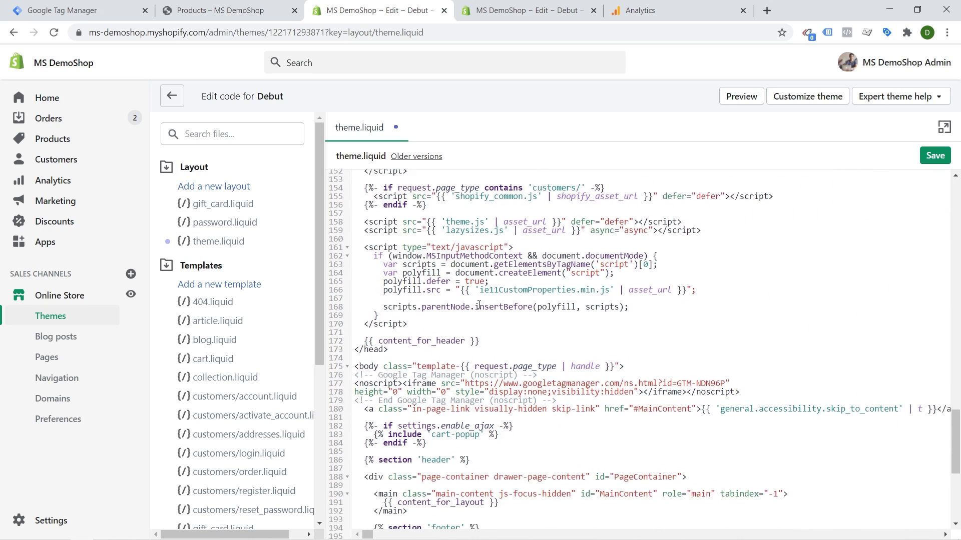
scroll(479, 304, down, 3)
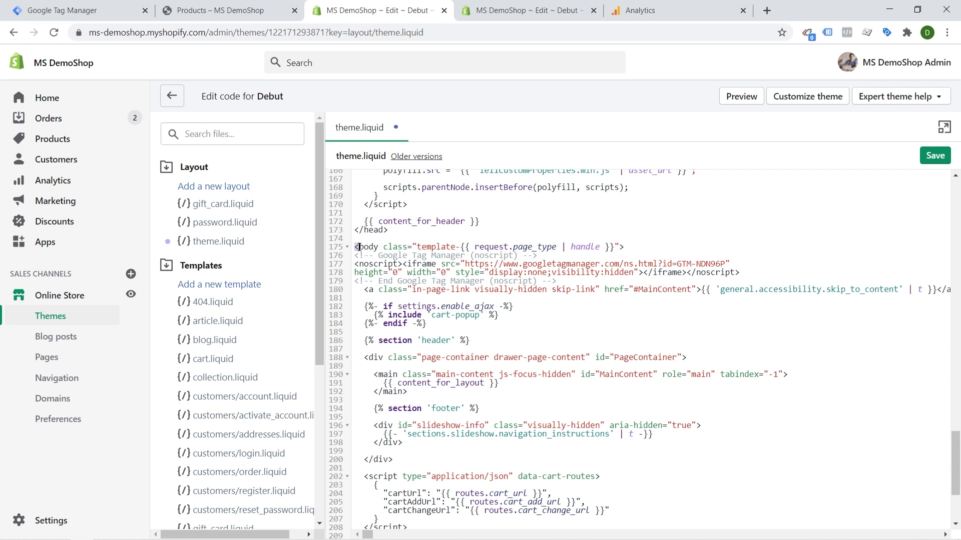
drag(355, 247, 379, 245)
click(358, 246)
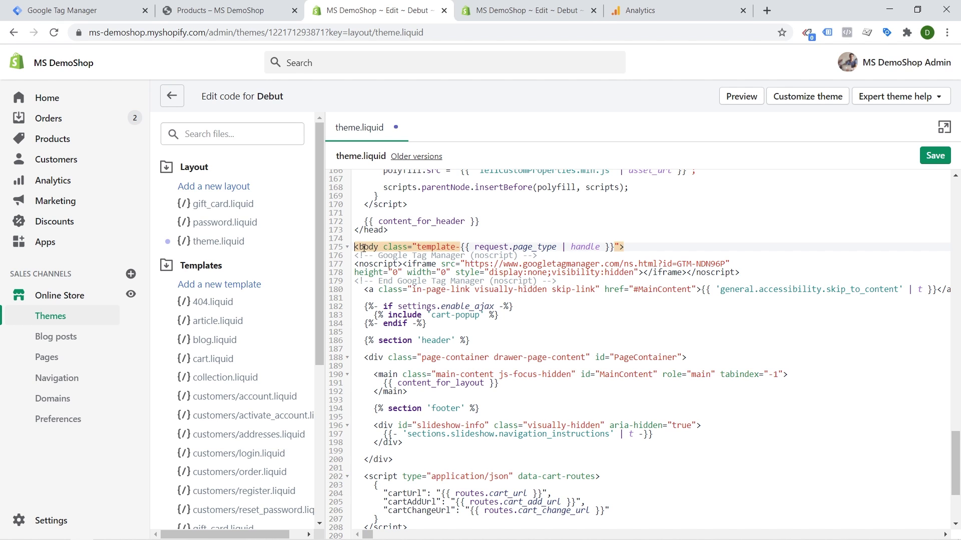
click(656, 247)
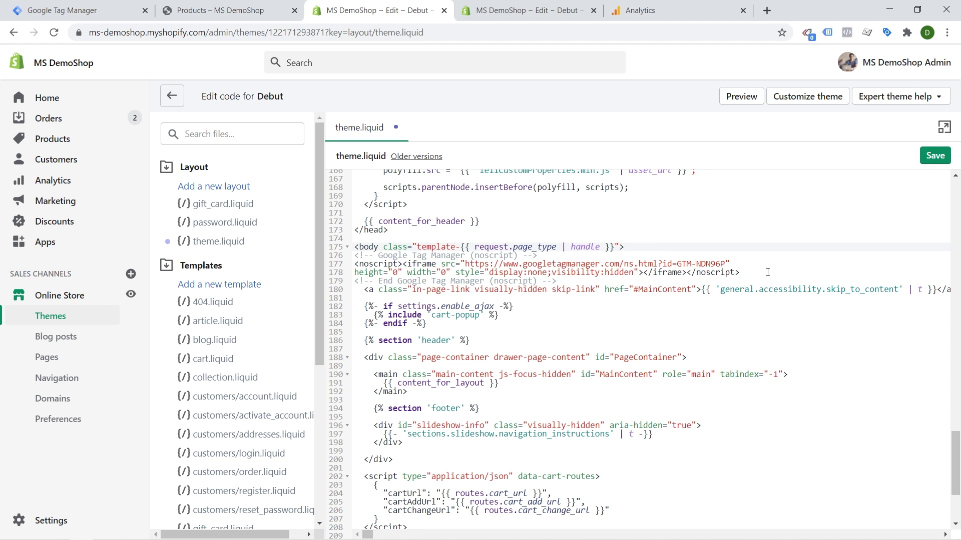
Check the noscript block on lines 176–179 below <body> and save theme.liquid.
drag(767, 272, 352, 255)
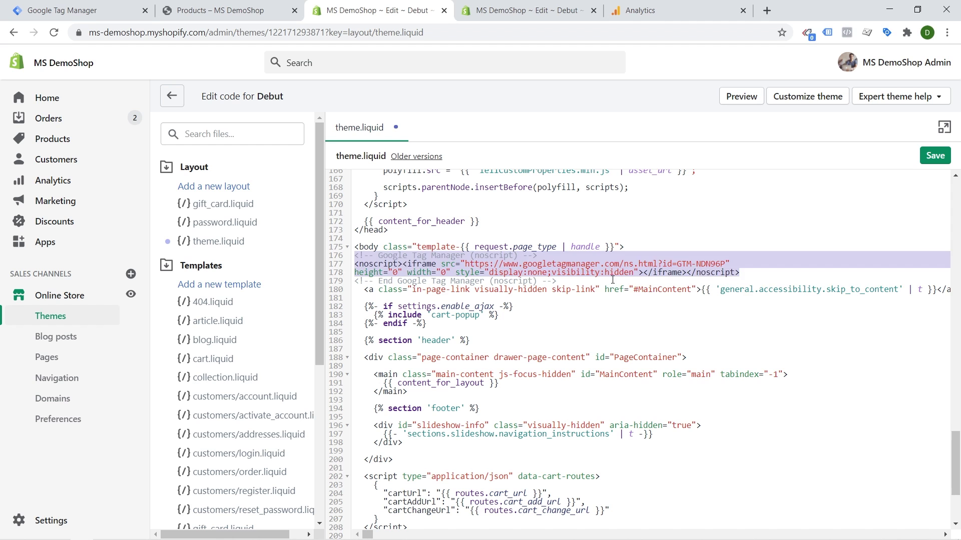
drag(613, 280, 353, 255)
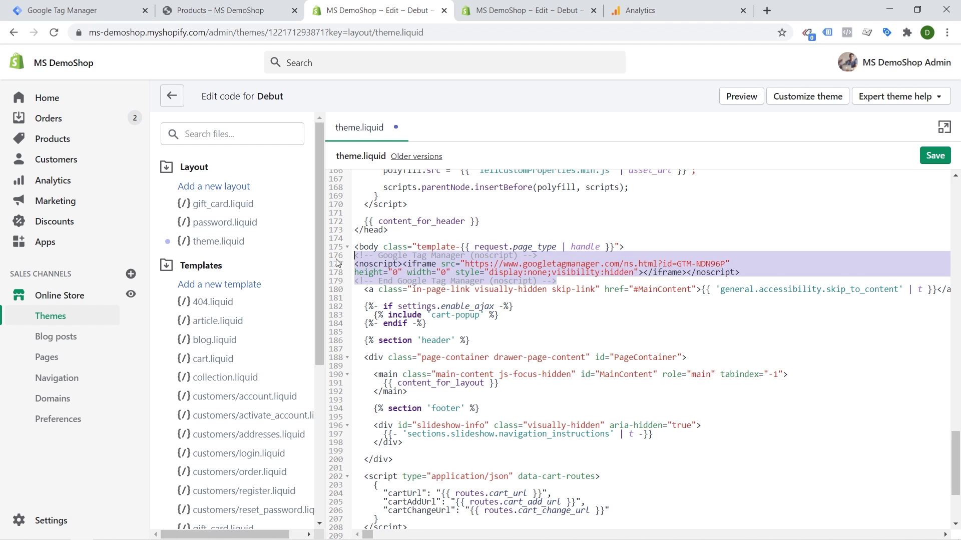
click(400, 264)
click(399, 256)
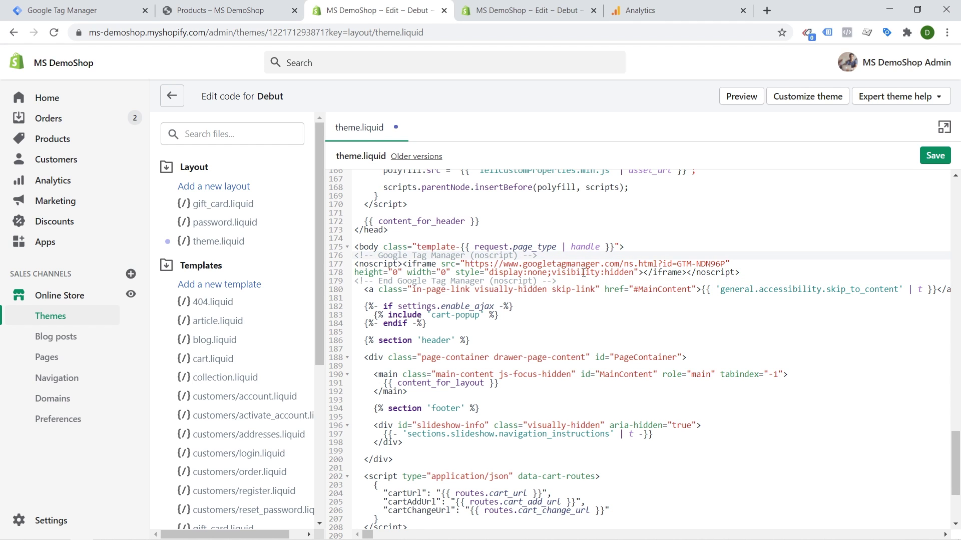
click(936, 157)
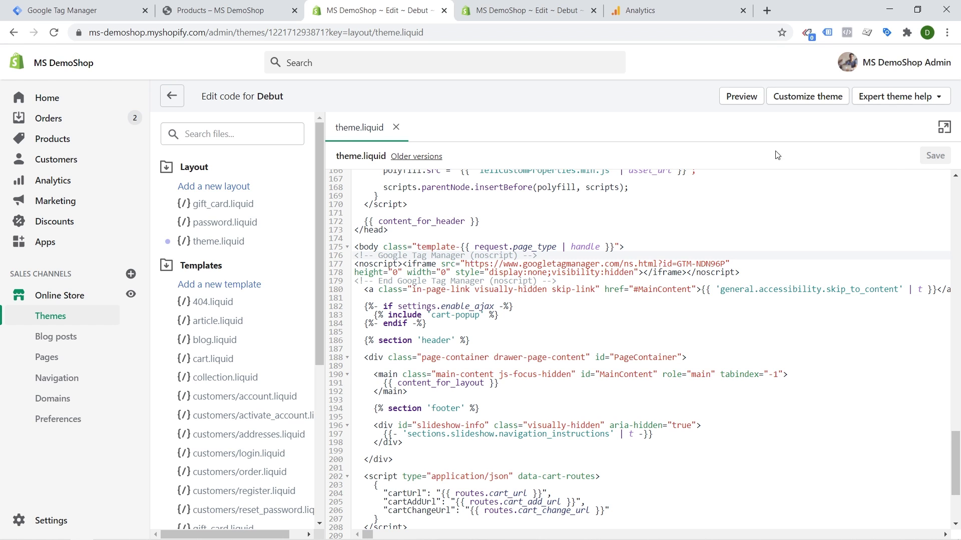
Leave the theme code editor, return to the GTM container workspace and start Preview.
click(170, 100)
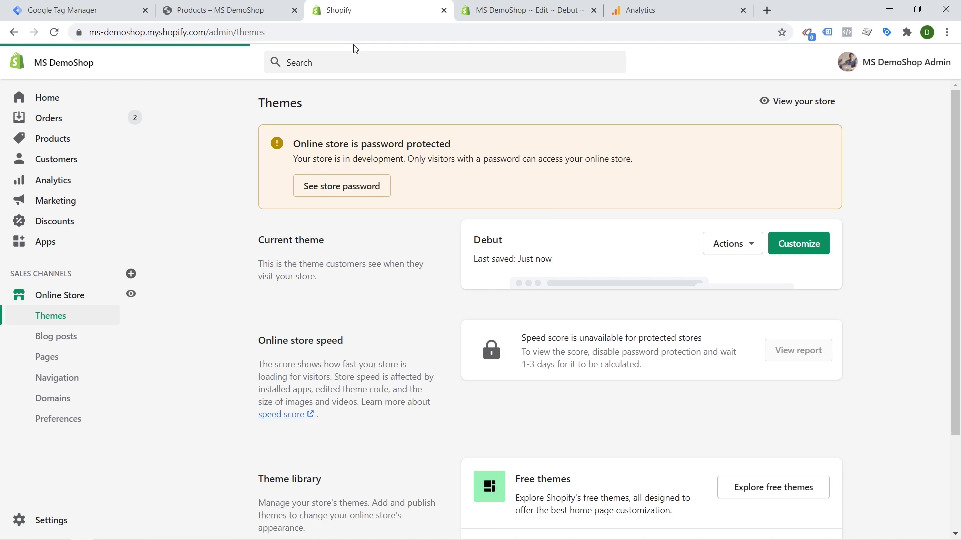
click(80, 16)
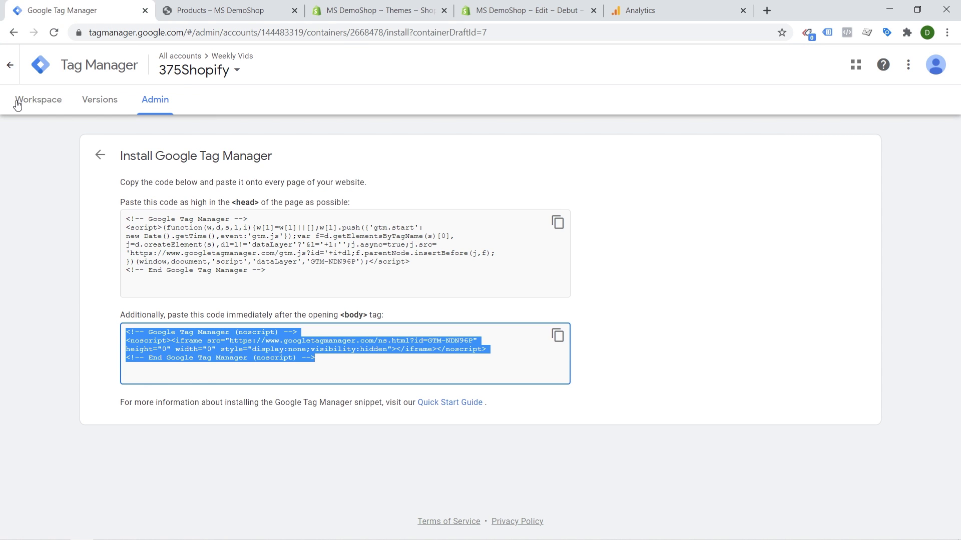
click(18, 103)
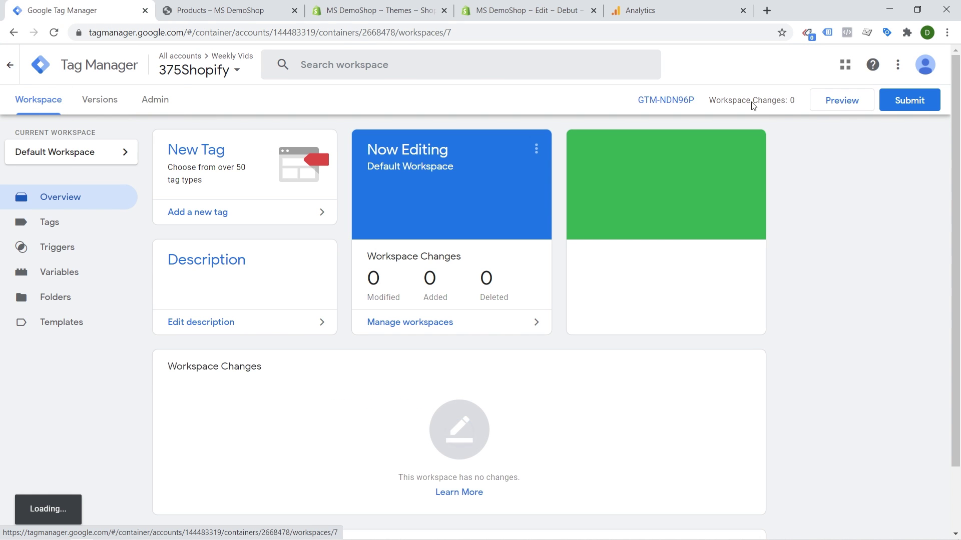
click(850, 105)
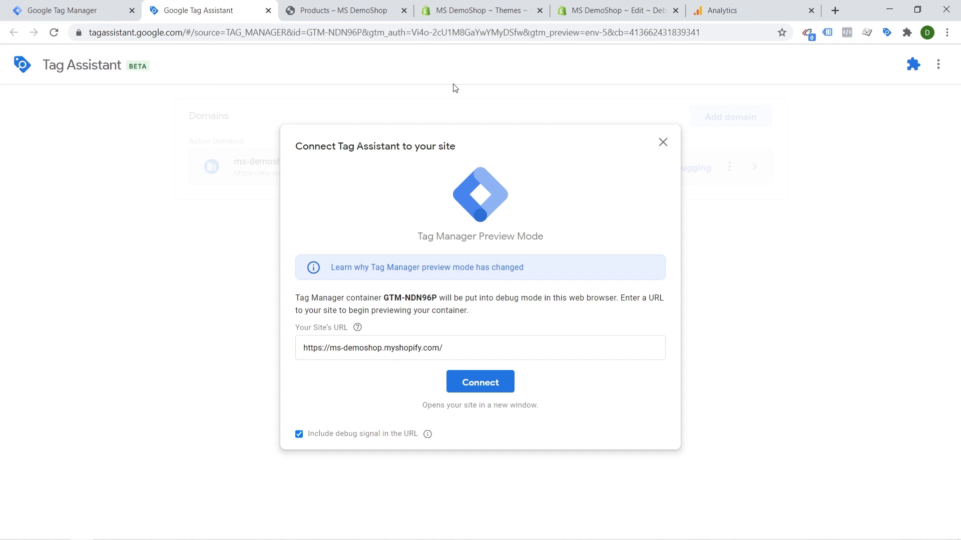
Check the container's version history showing Version 2 live, then return to the workspace overview.
click(100, 12)
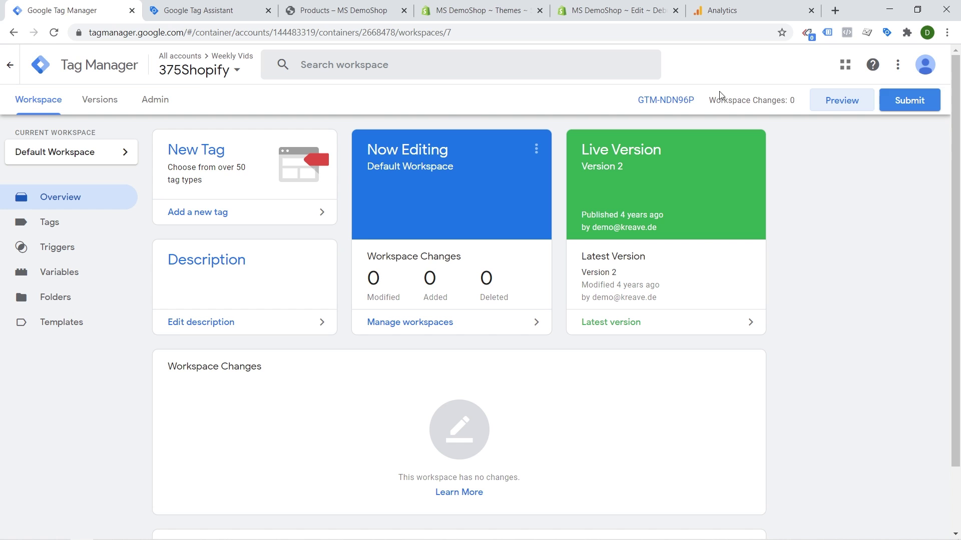
click(99, 100)
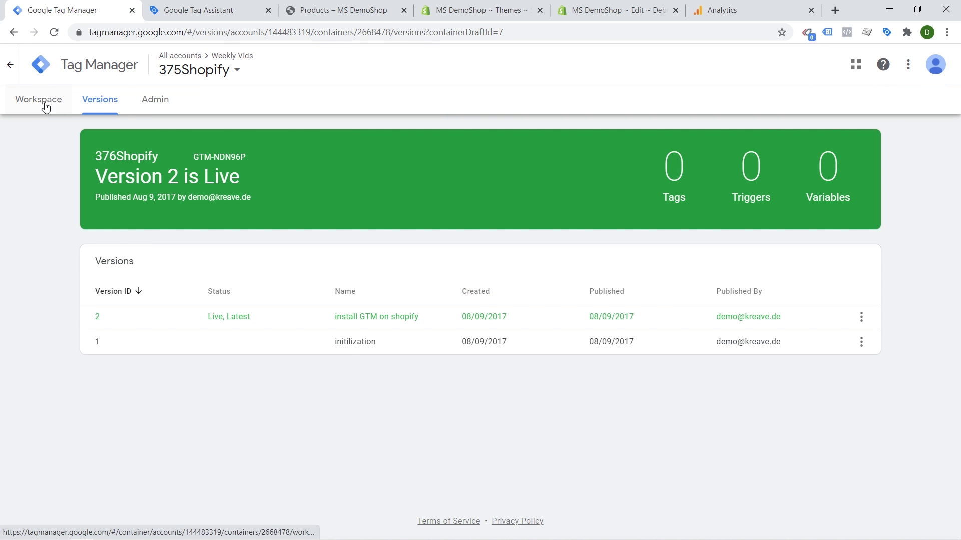
click(46, 106)
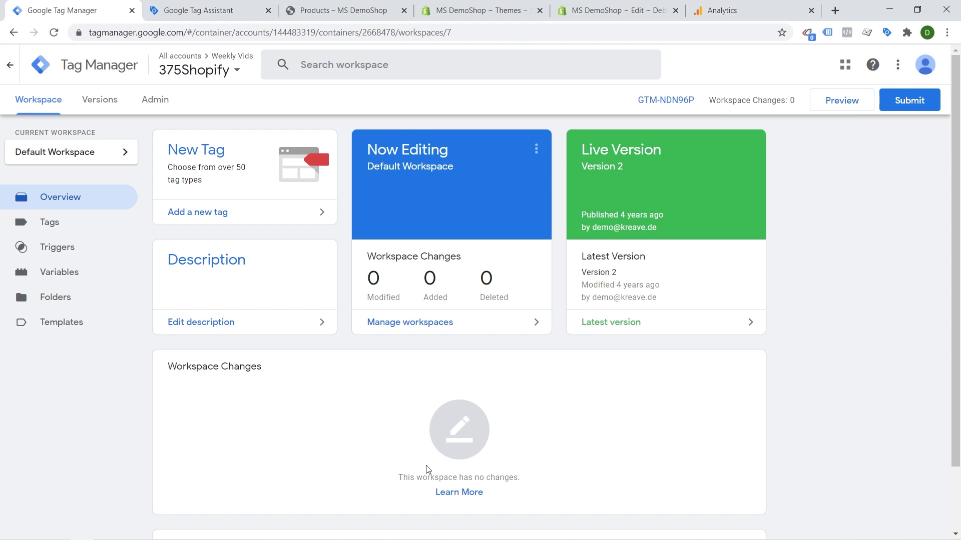
Submit and publish the workspace as Version 3 named 'init'.
click(910, 100)
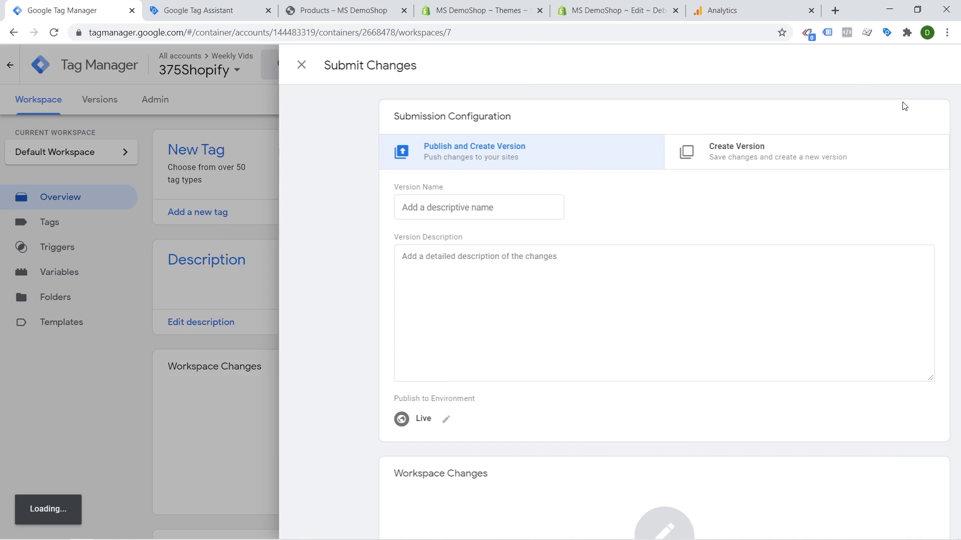
click(455, 201)
text(init)
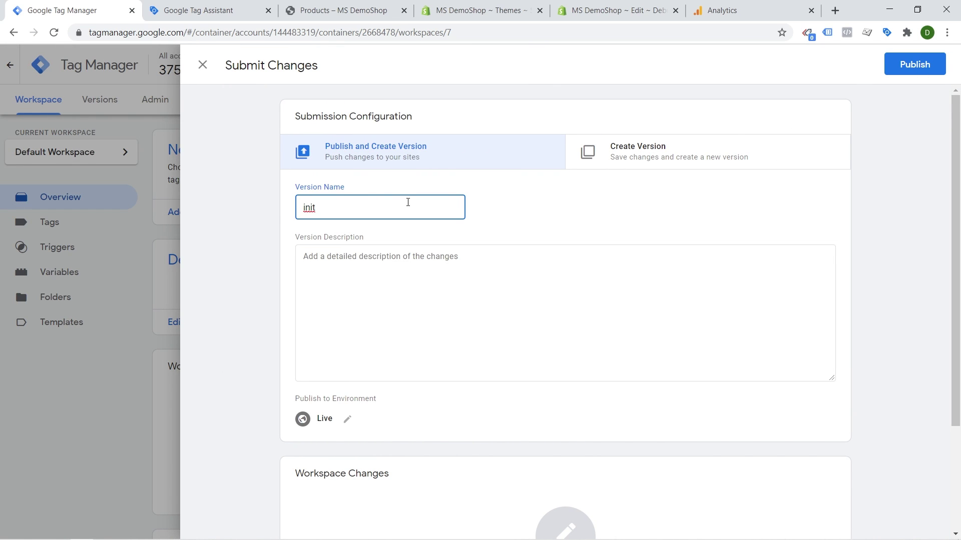
click(913, 67)
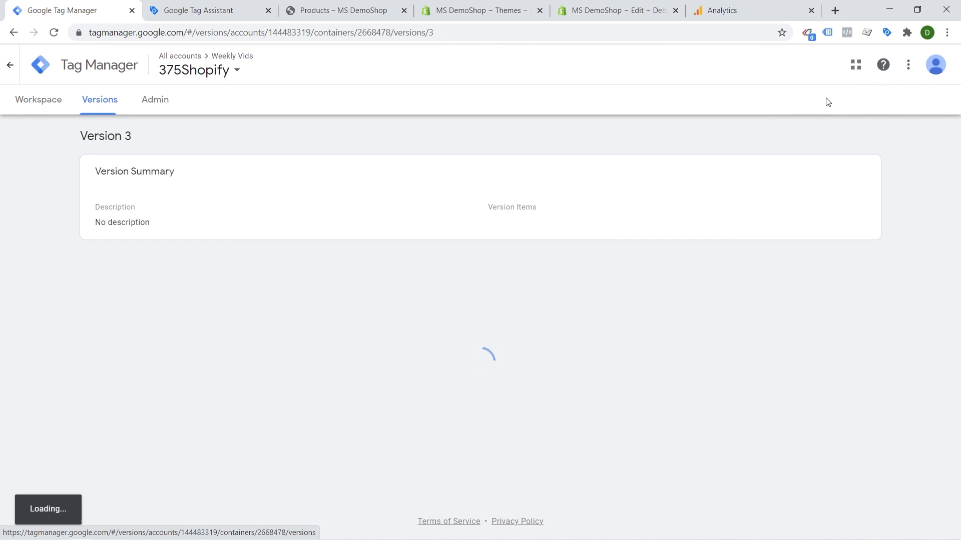
click(54, 106)
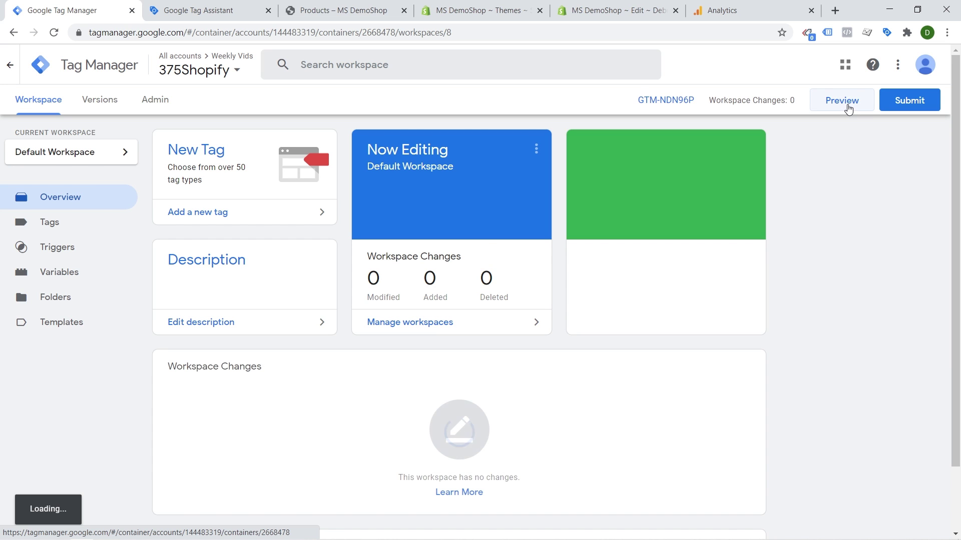
Launch Tag Assistant preview and connect it to the MS DemoShop store URL.
click(848, 108)
click(190, 14)
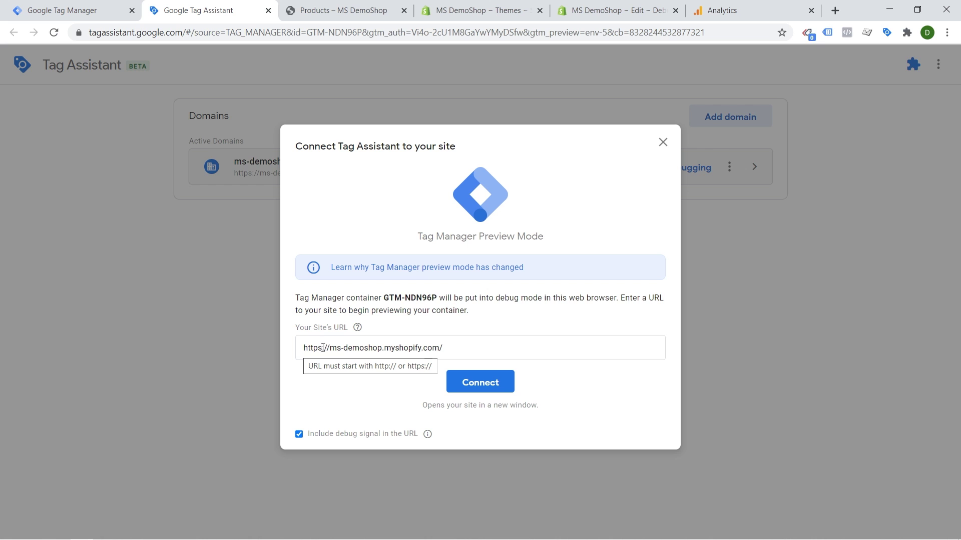
click(497, 390)
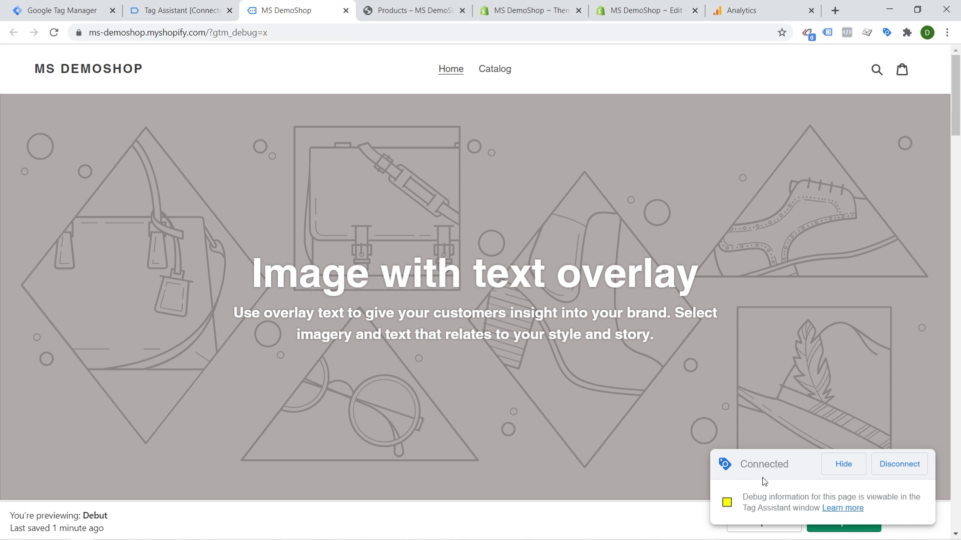
Dismiss the Connected! confirmation and inspect the MS DemoShop homepage load showing GTM-NDN96P.
click(163, 14)
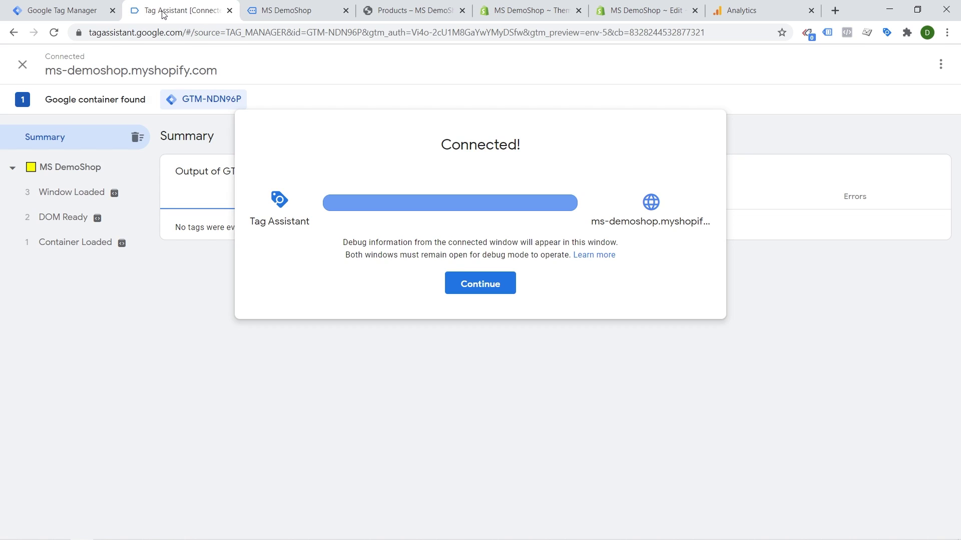
click(469, 281)
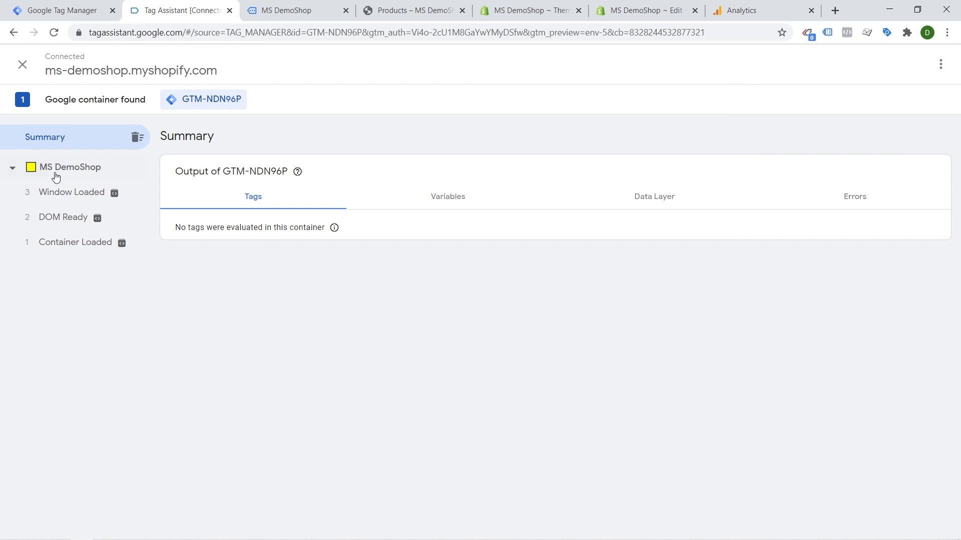
click(75, 171)
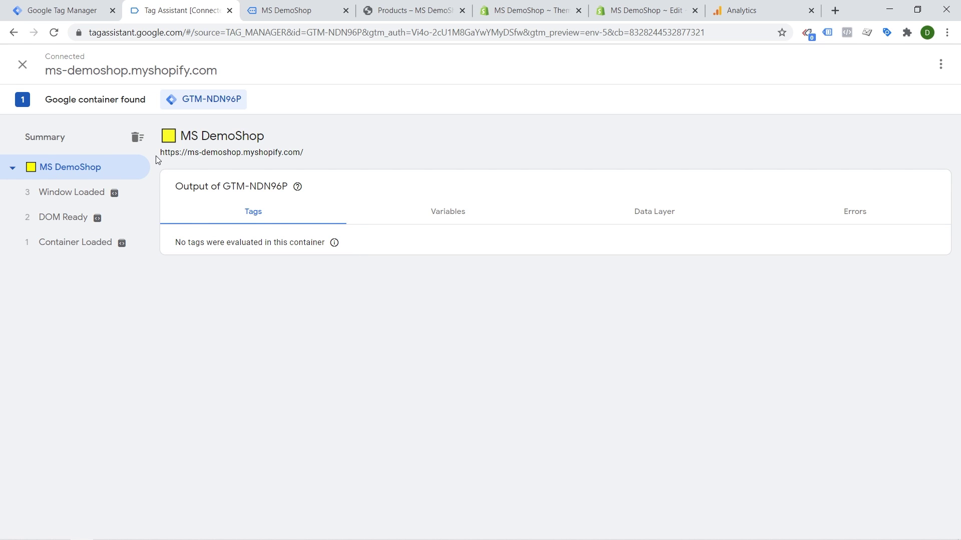
drag(161, 153, 318, 150)
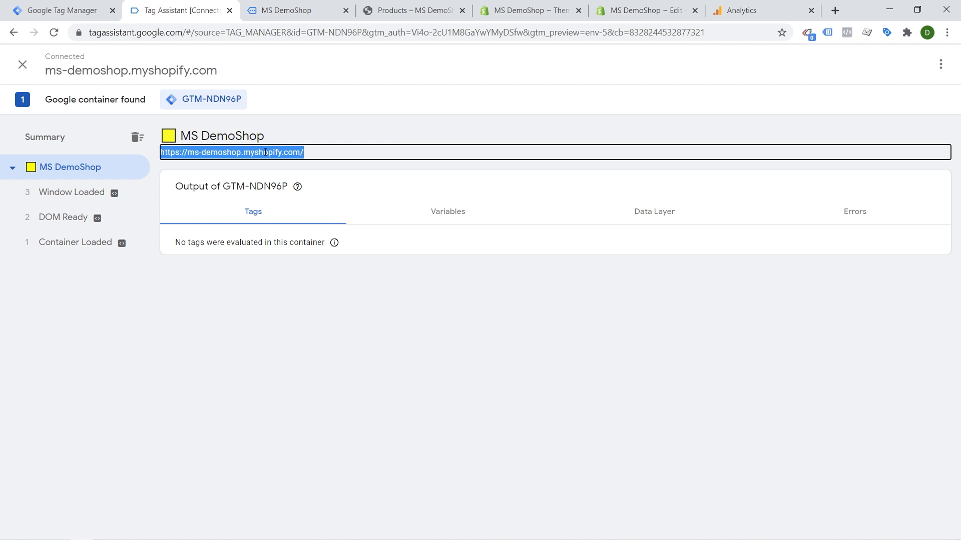
Browse to the store's Catalog page and check the Products page load in Tag Assistant.
click(280, 12)
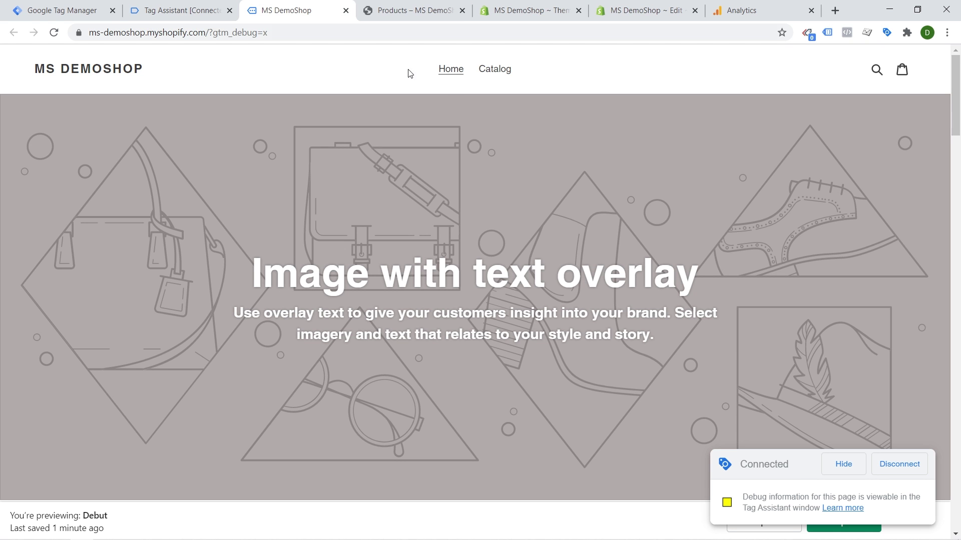
click(499, 70)
click(177, 11)
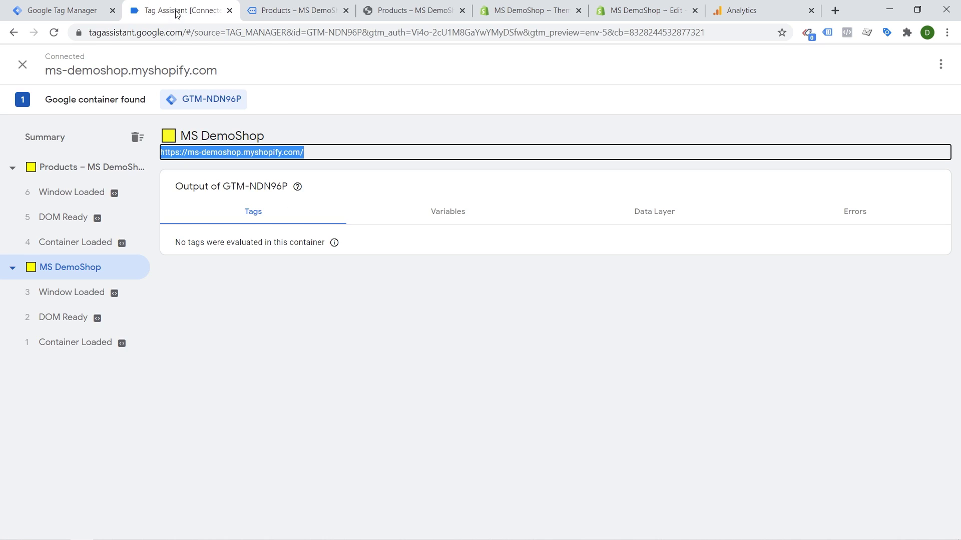
click(63, 168)
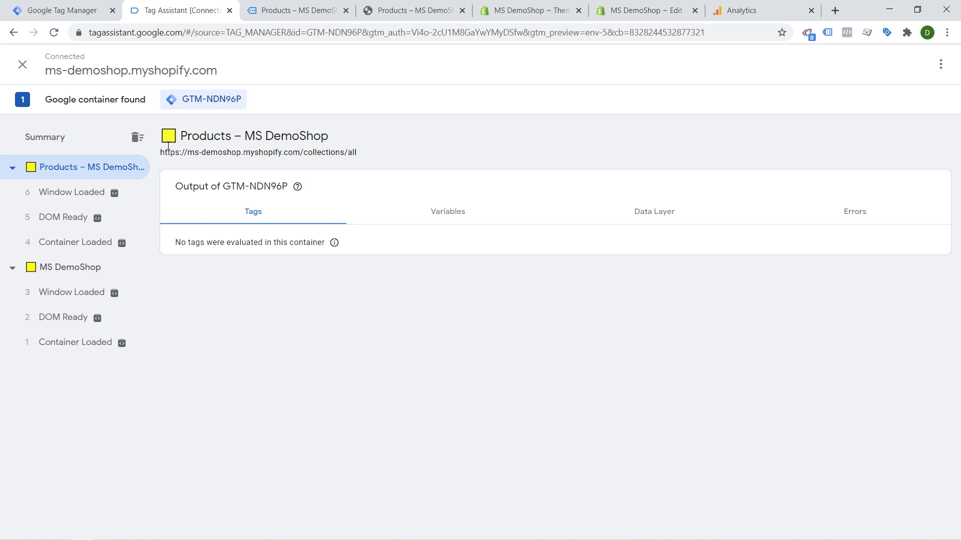
Open the 16 Ti Skis product page and confirm Tag Assistant shows no tags evaluated for it.
key(ctrl+Tab)
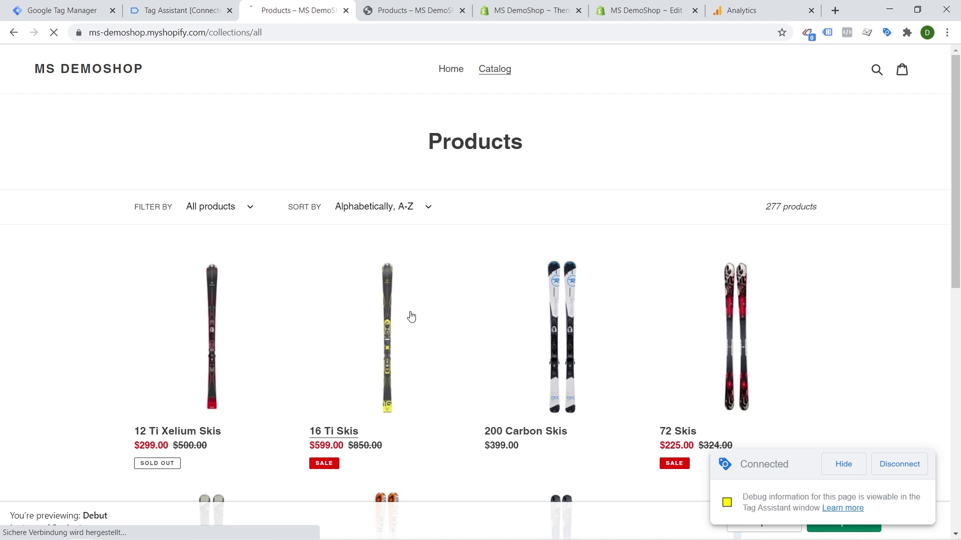
click(411, 317)
click(195, 12)
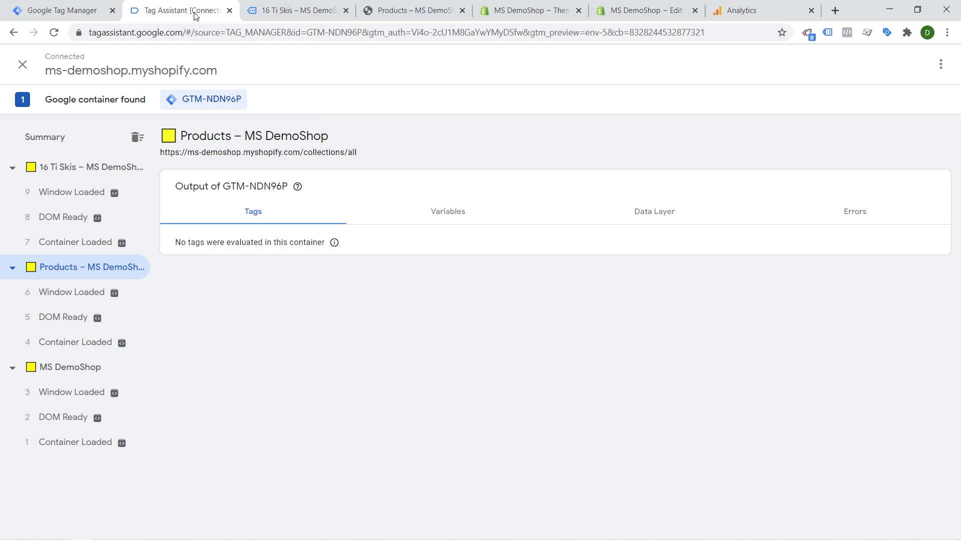
click(70, 167)
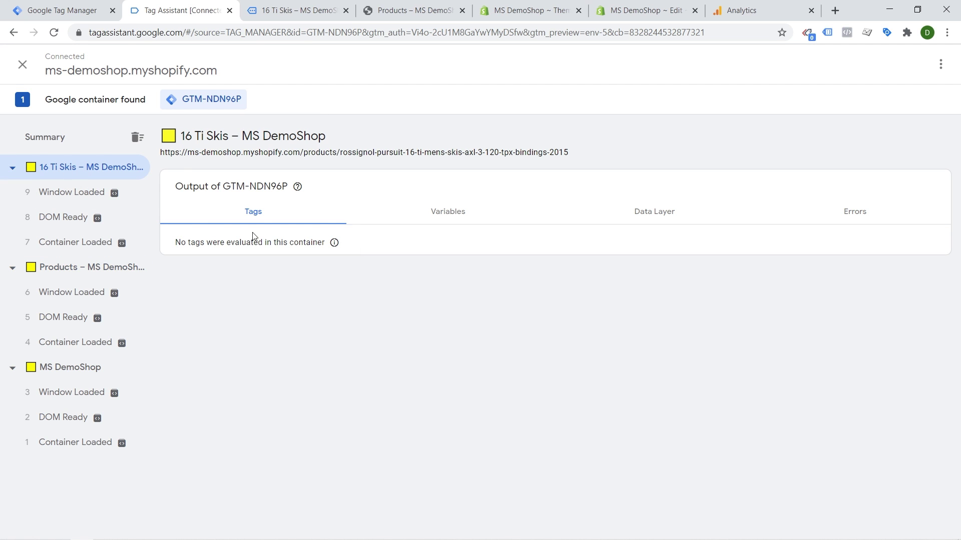
drag(165, 152, 622, 180)
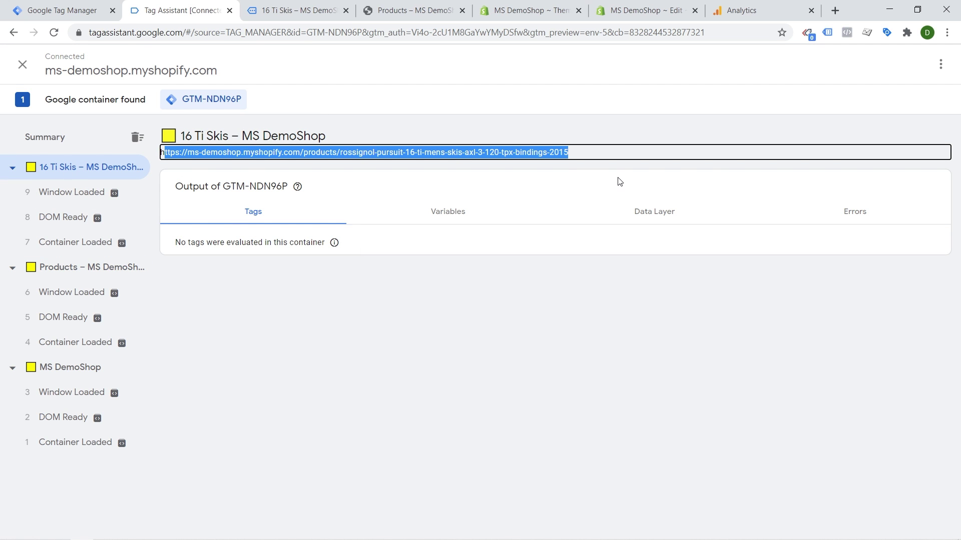
click(321, 11)
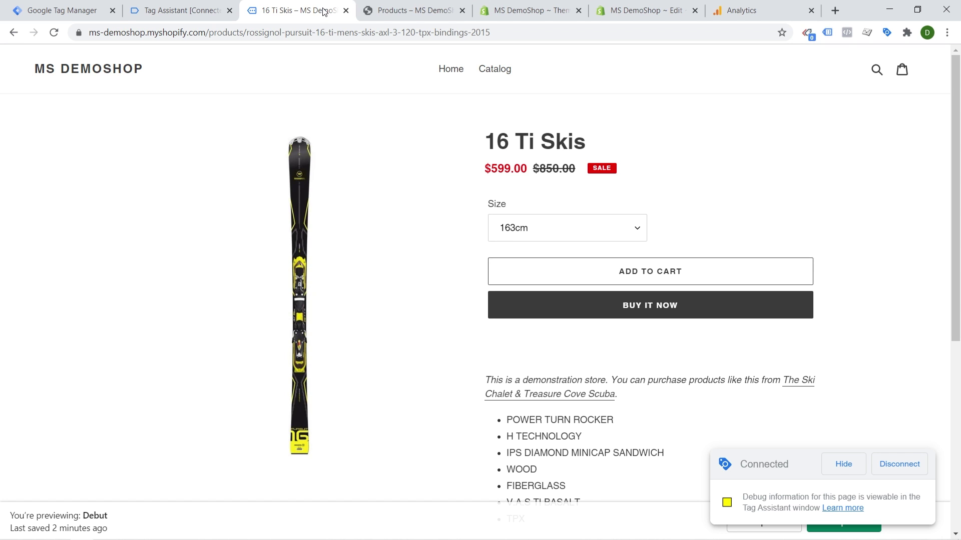
Go to Shopify Settings > Checkout and place the cursor in the empty Additional scripts field.
click(50, 10)
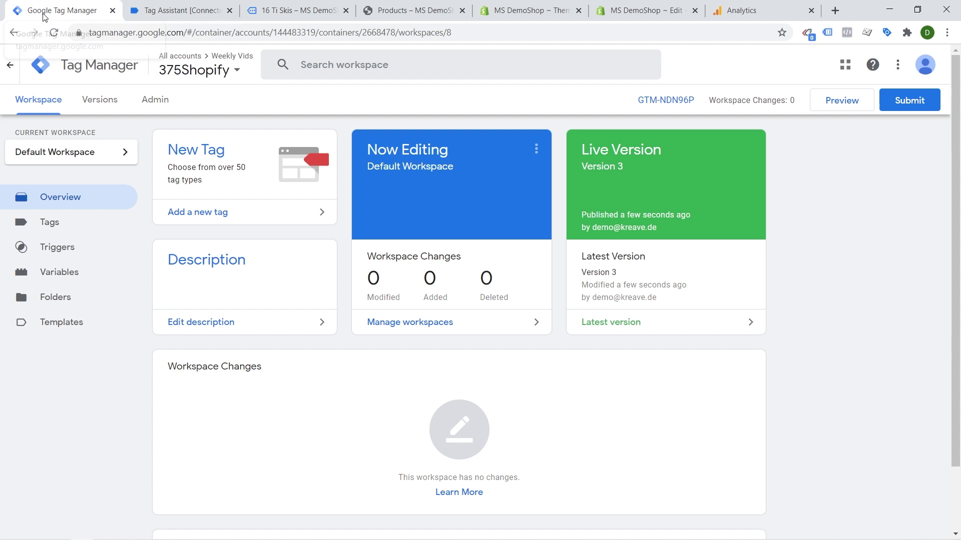
click(538, 11)
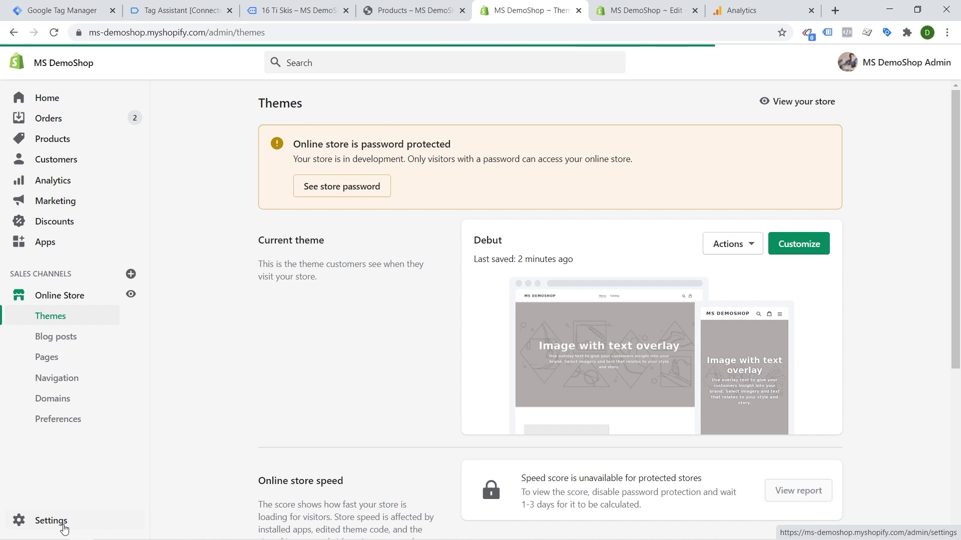
click(51, 520)
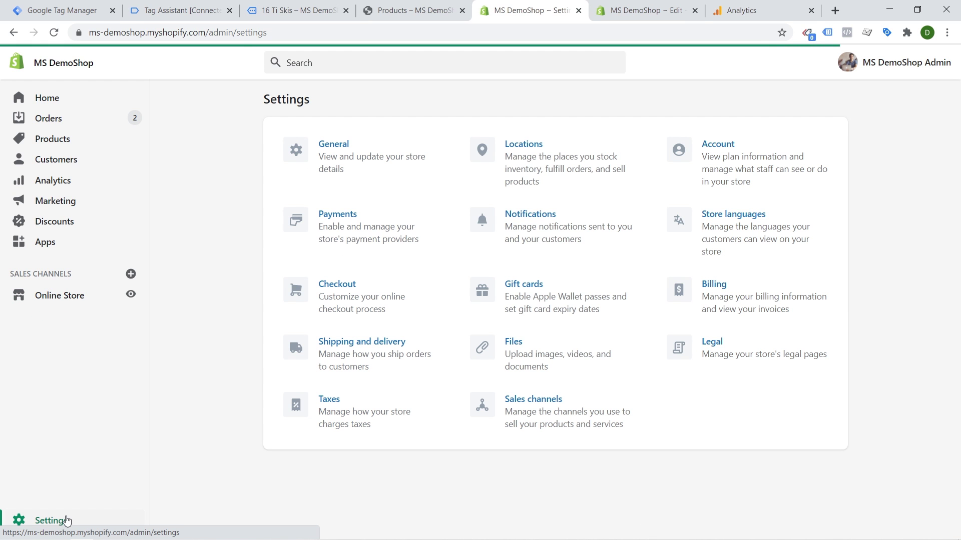
click(329, 284)
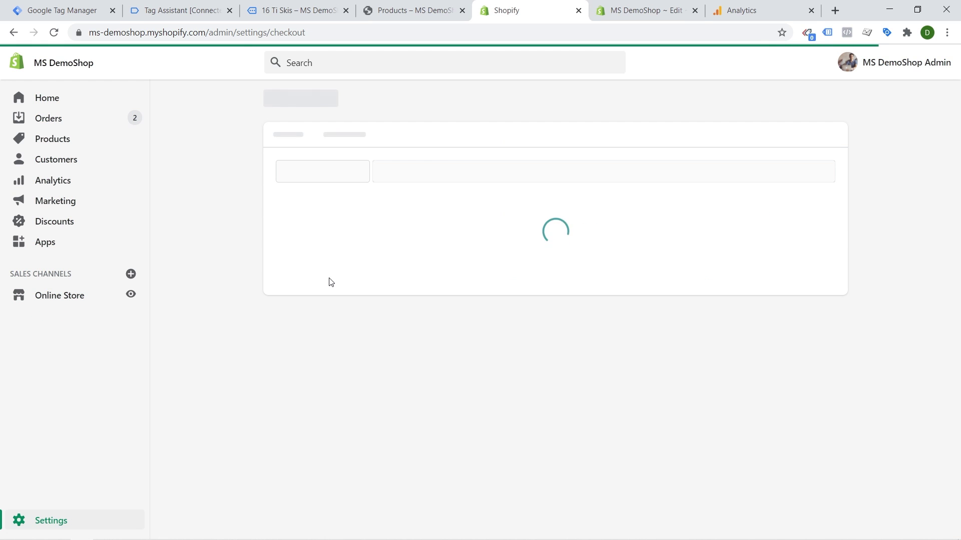
scroll(536, 275, down, 10)
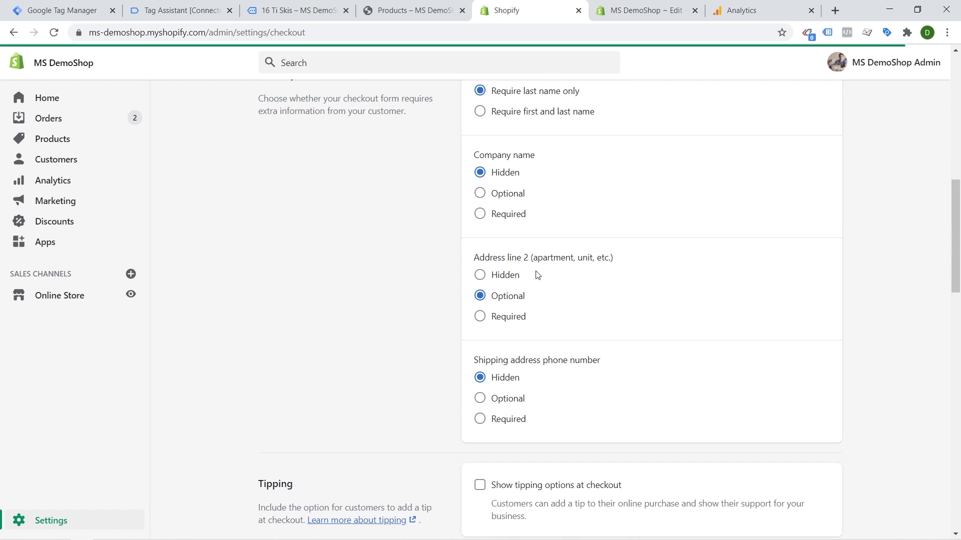
scroll(535, 275, down, 18)
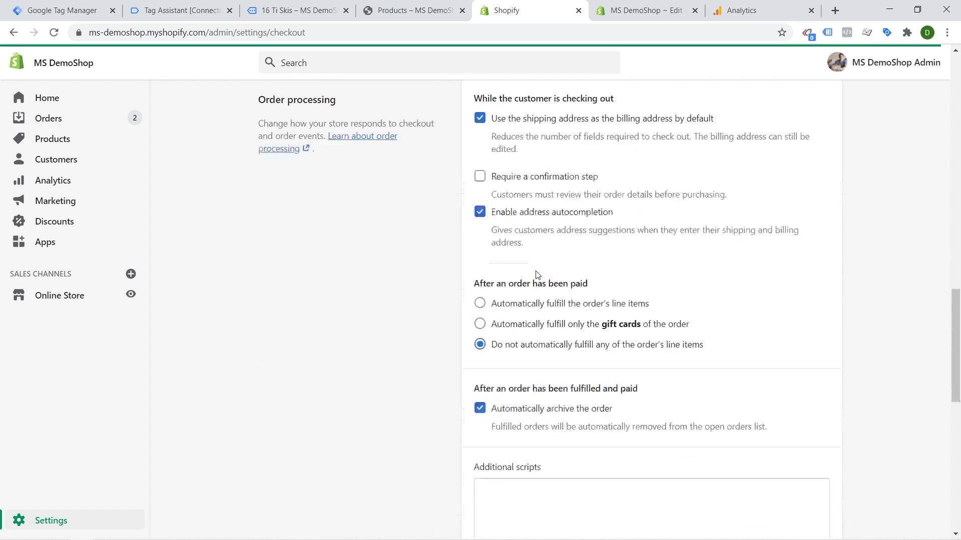
scroll(536, 271, up, 5)
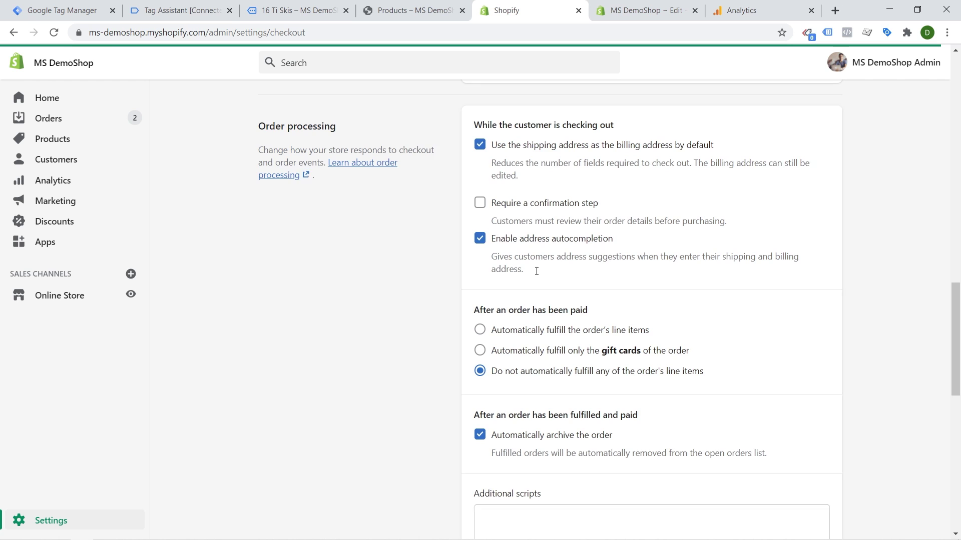
scroll(709, 162, down, 6)
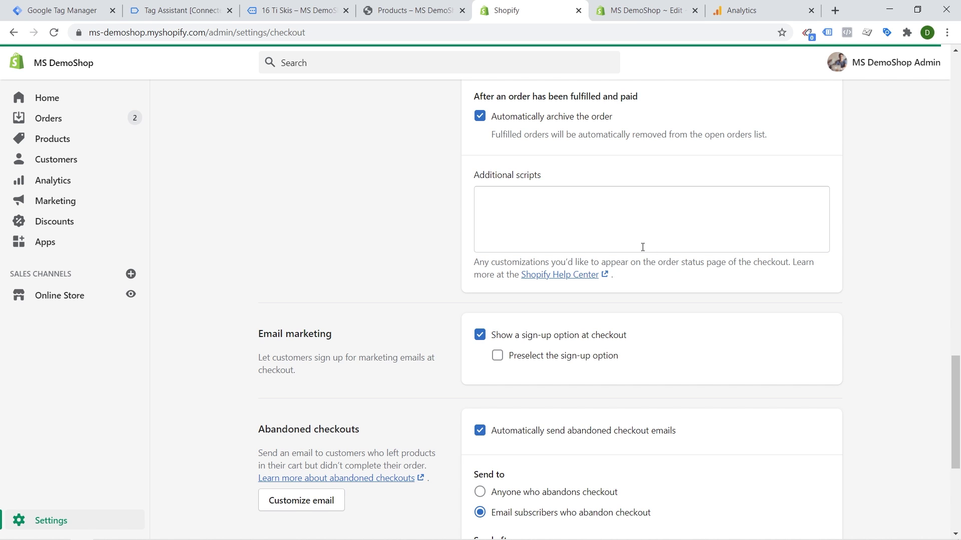
drag(658, 264, 730, 265)
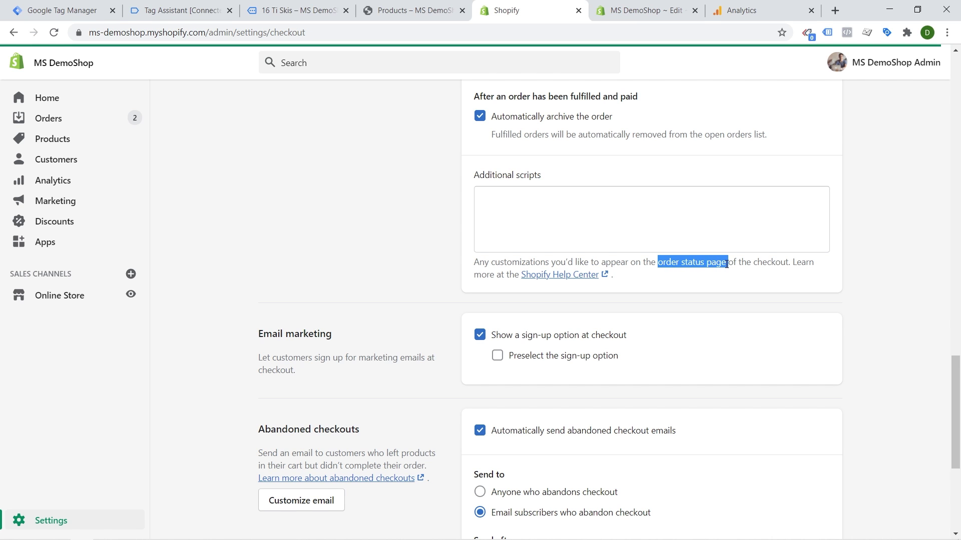
click(693, 223)
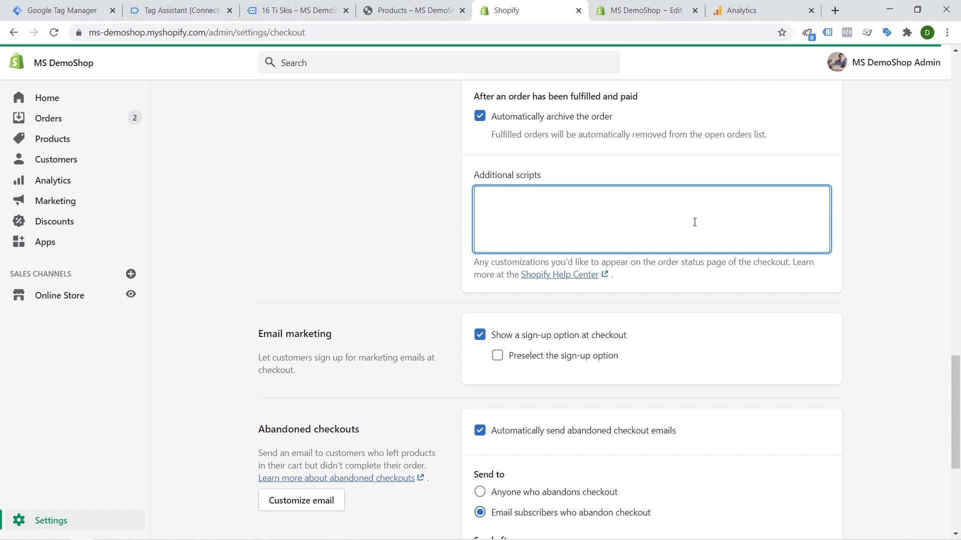
Copy the GTM-NDN96P head snippet and paste it into the checkout's Additional scripts.
click(80, 11)
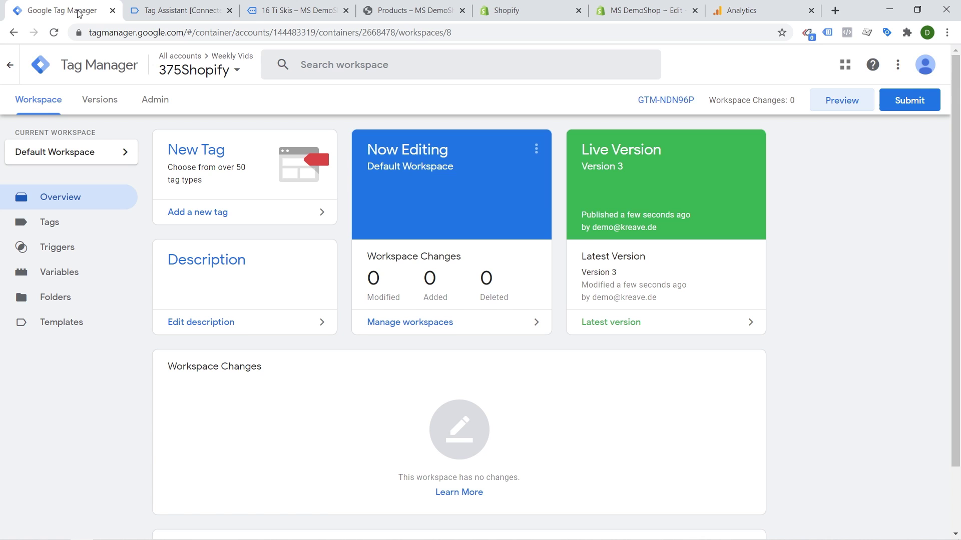
click(638, 103)
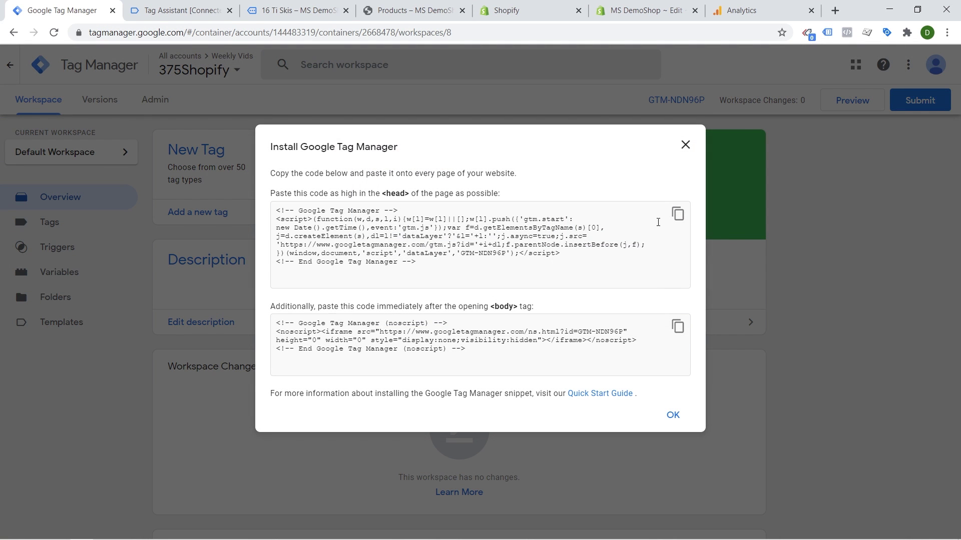
click(677, 214)
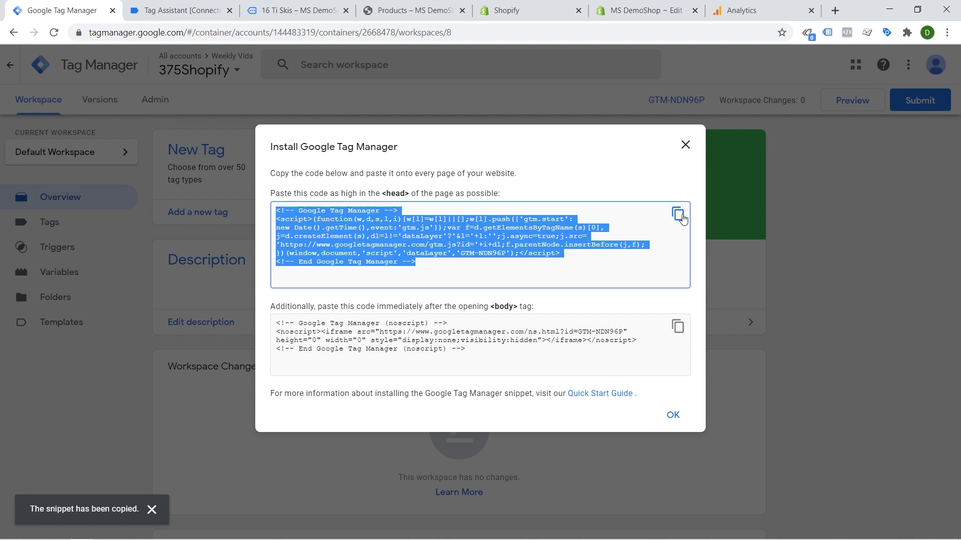
click(536, 10)
key(ctrl+v)
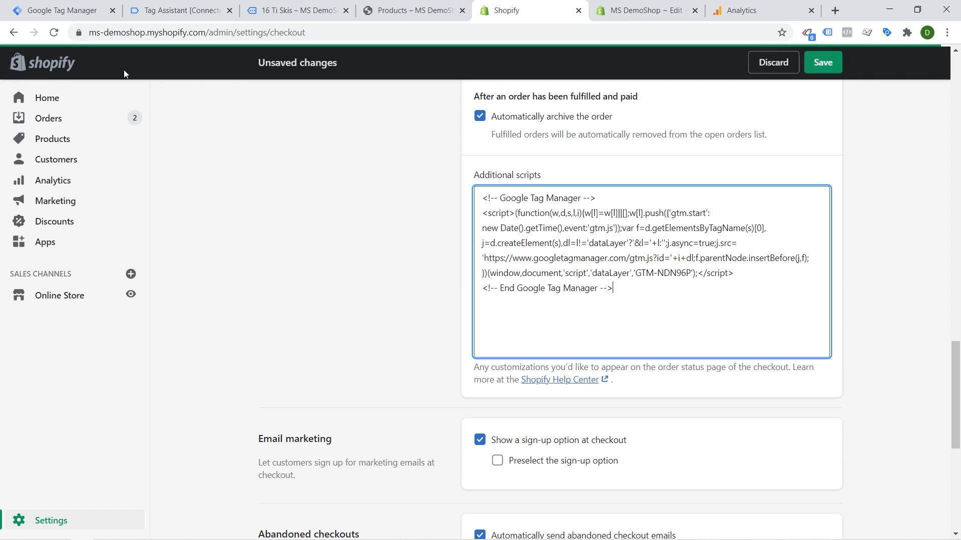
Paste the noscript body snippet on a new line below it and save the checkout settings.
click(84, 11)
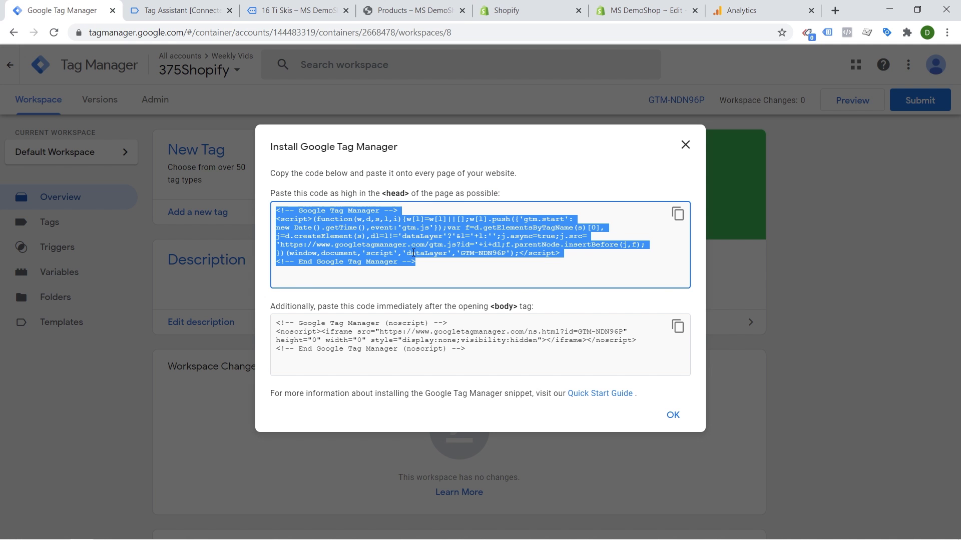
click(678, 326)
click(615, 11)
click(520, 10)
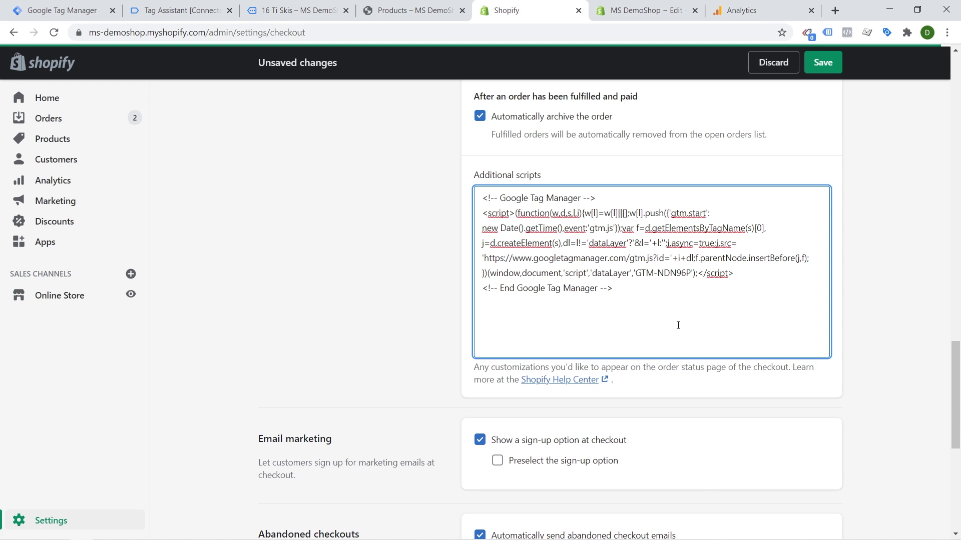
key(Return)
key(ctrl+v)
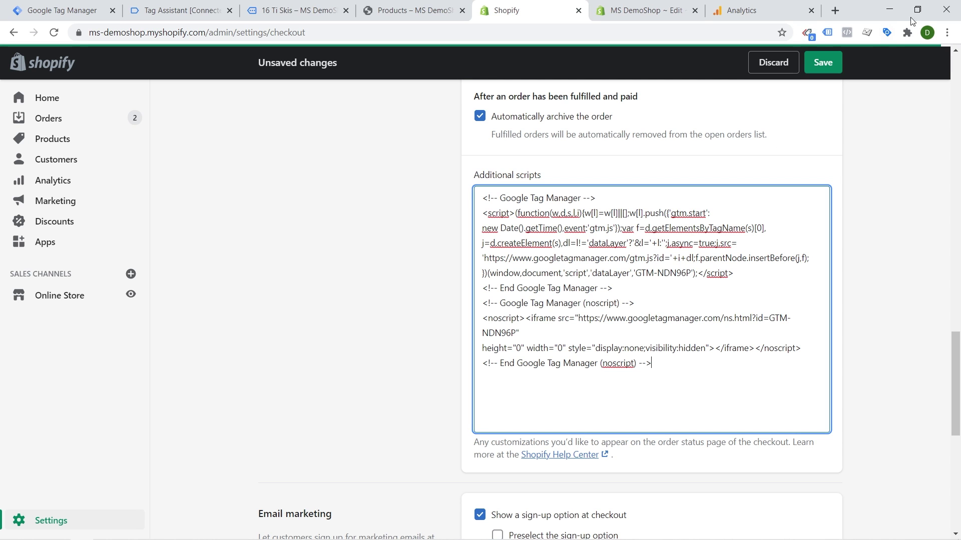
click(837, 68)
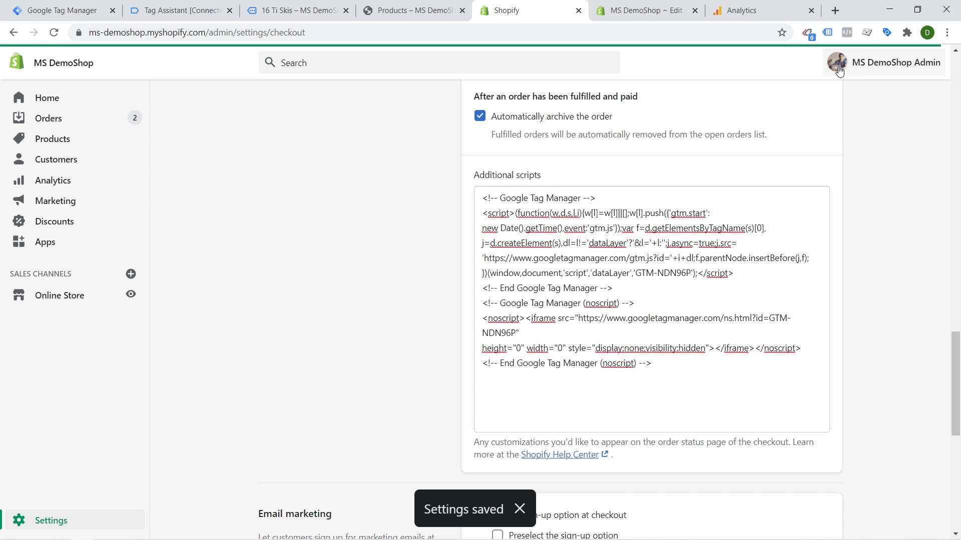
Add one pair of 16 Ti Skis in 163cm to the cart and view the cart.
click(293, 10)
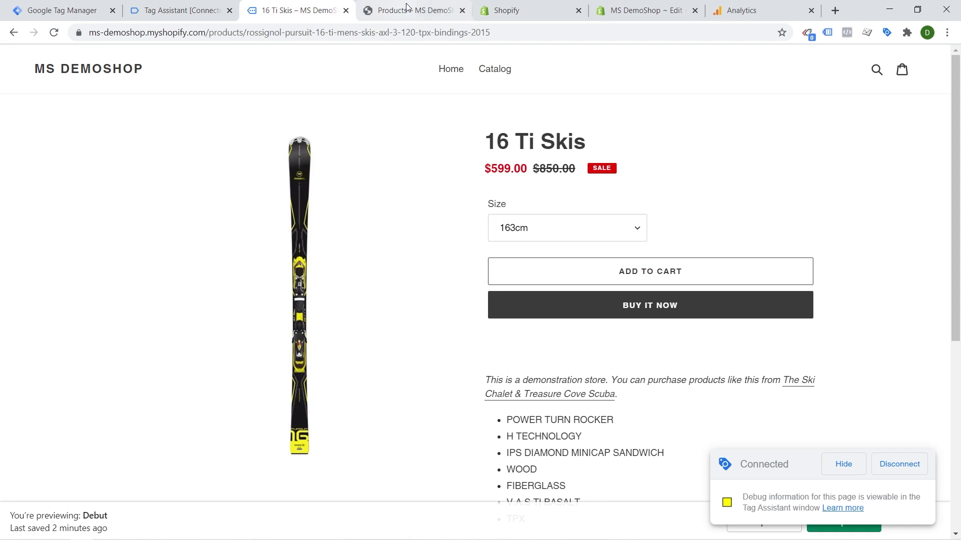
click(404, 9)
click(315, 11)
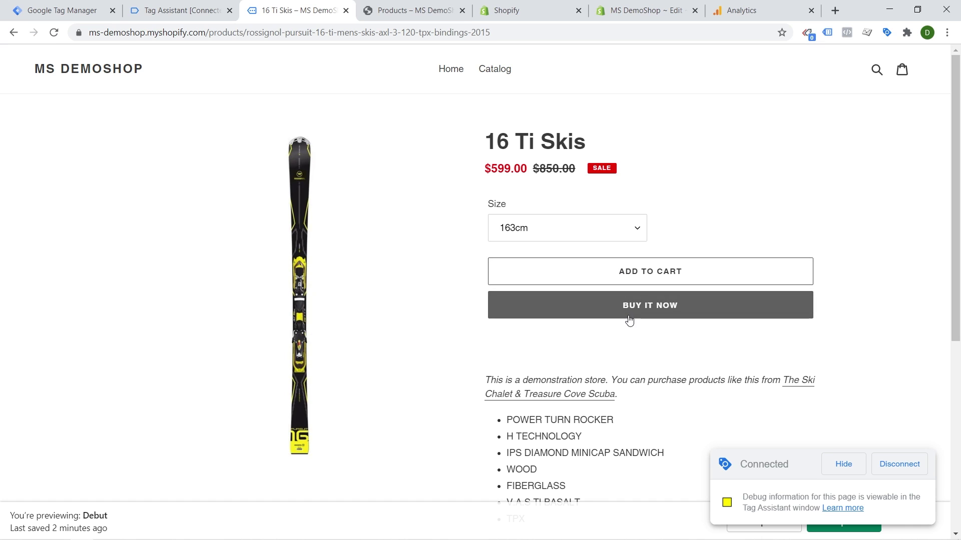
click(643, 276)
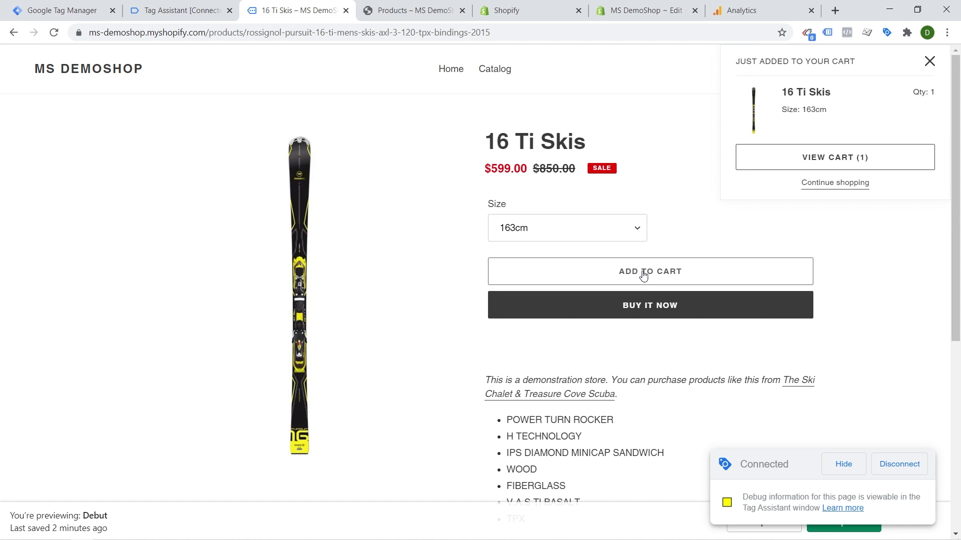
click(796, 160)
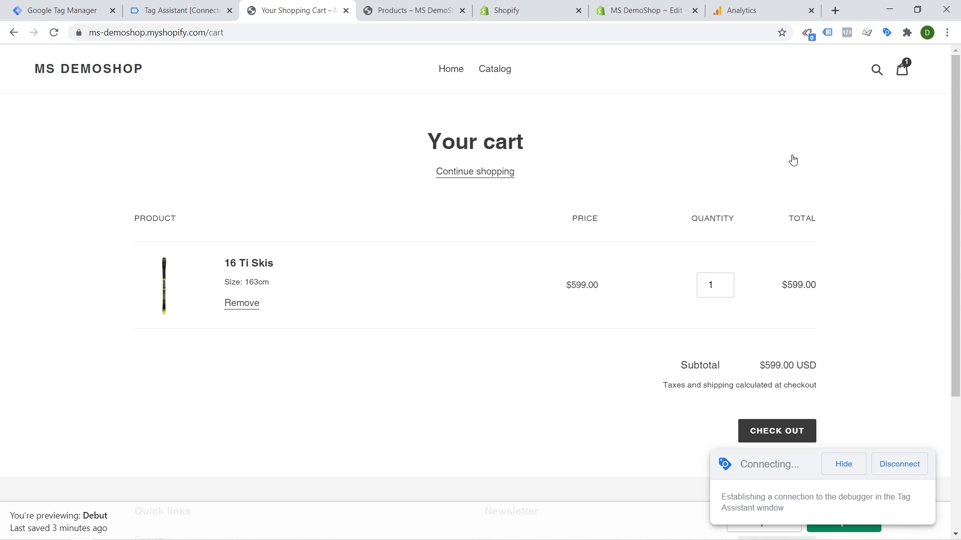
Check the cart page's debug details in Tag Assistant, then return to the cart.
click(152, 7)
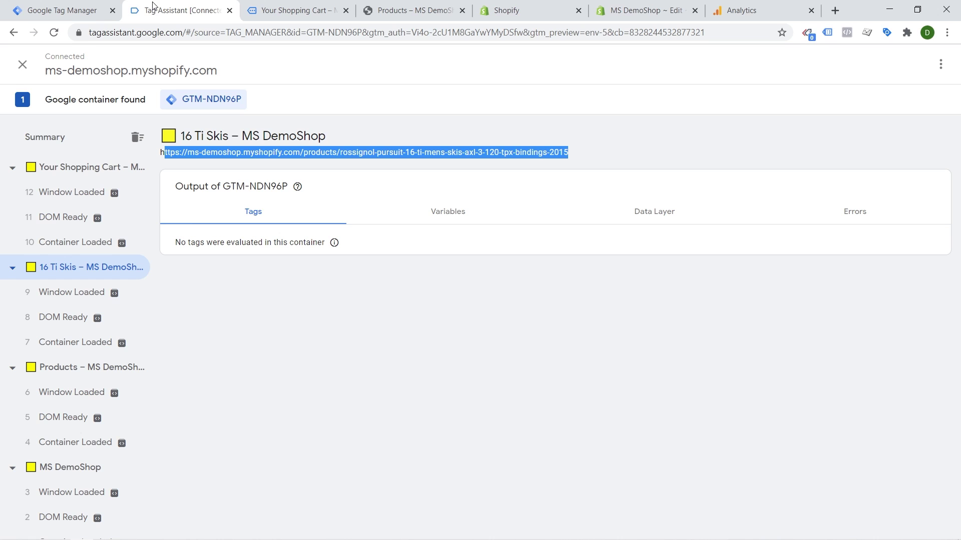
click(92, 169)
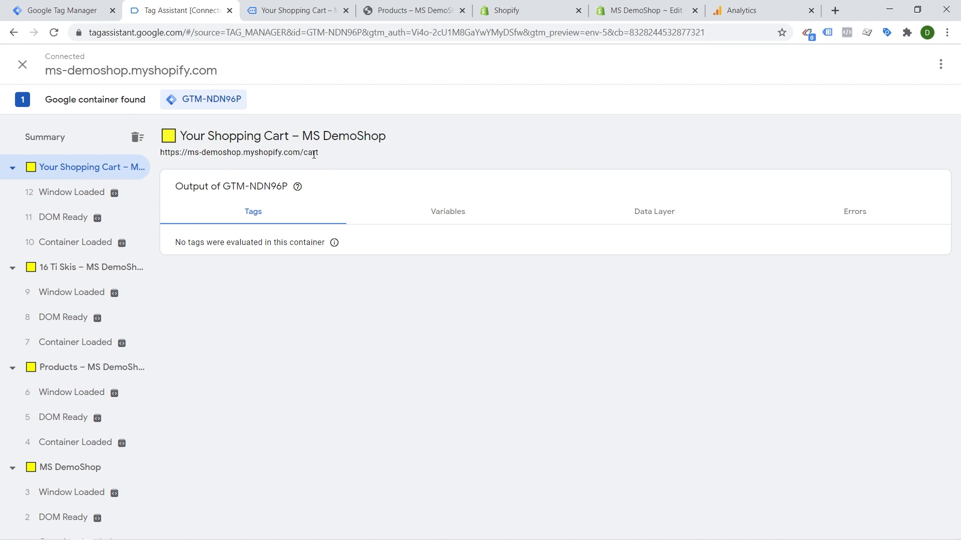
click(267, 8)
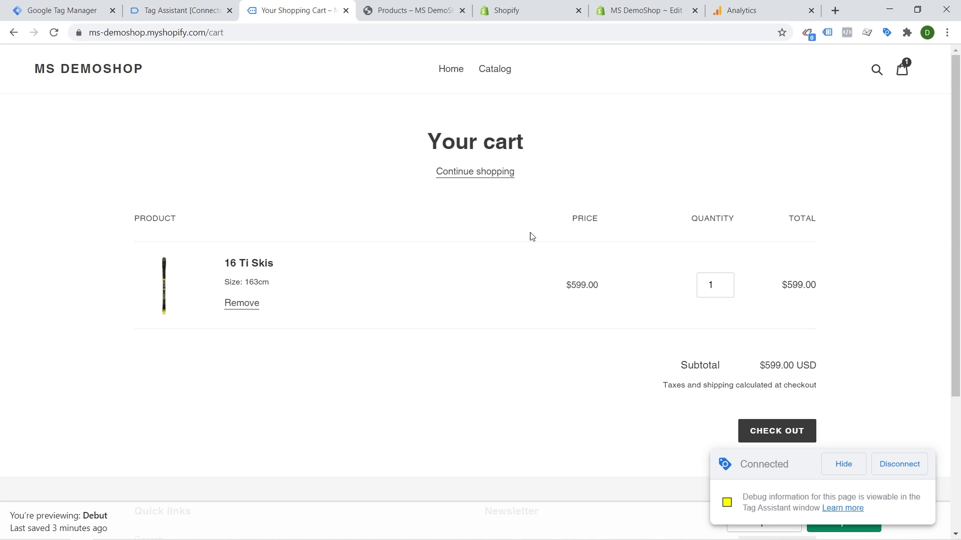
Start checkout for the $599.00 skis order, checking Tag Assistant before returning to checkout.
click(767, 430)
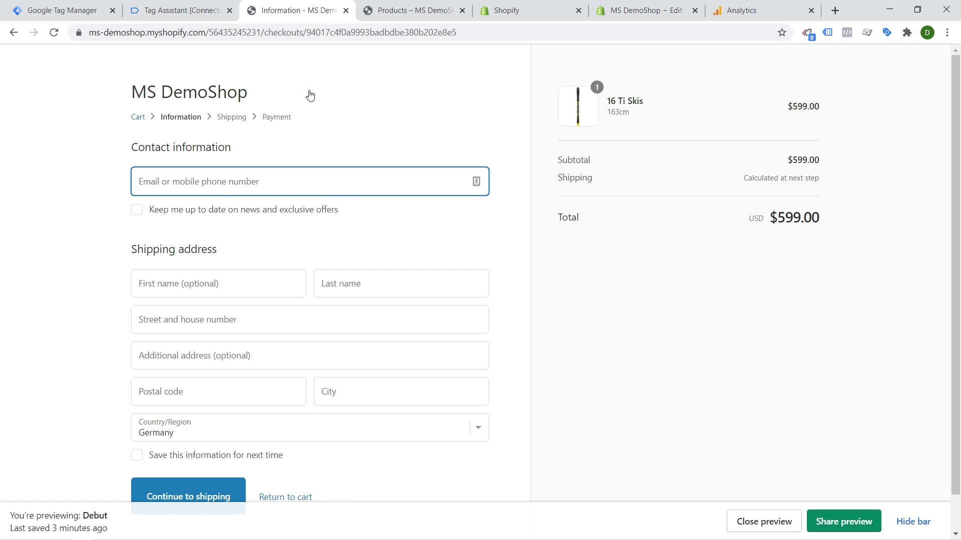
click(185, 12)
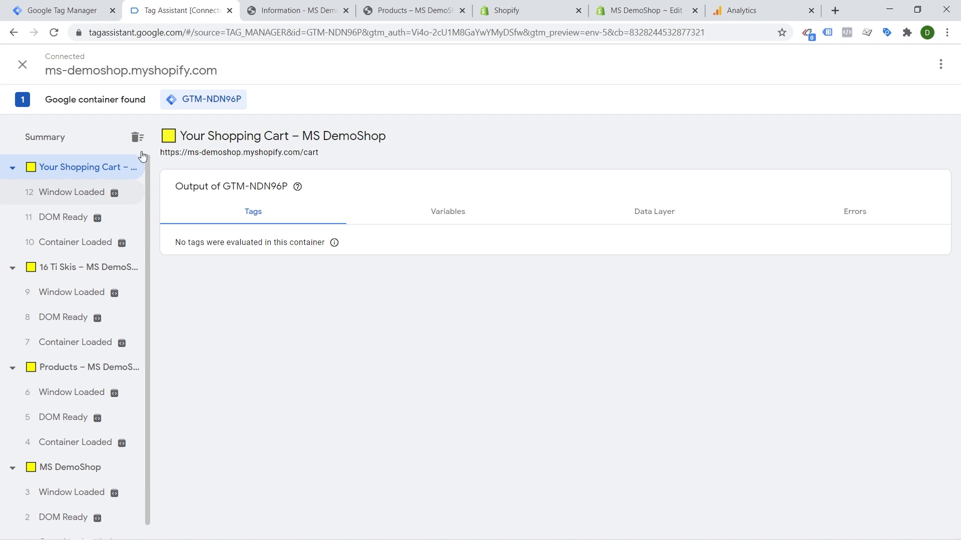
click(310, 7)
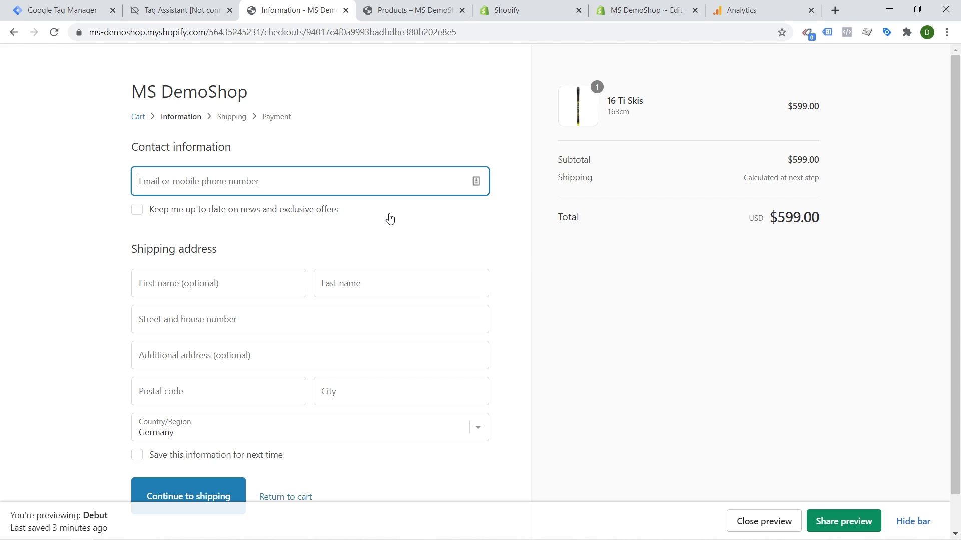
Autofill the saved test contact and address, then continue with Standard shipping to payment.
click(358, 173)
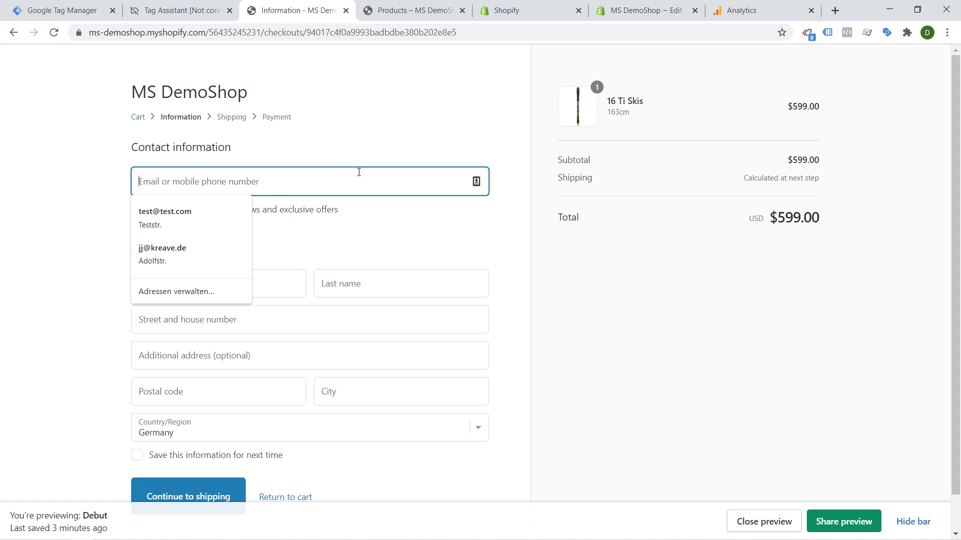
click(170, 215)
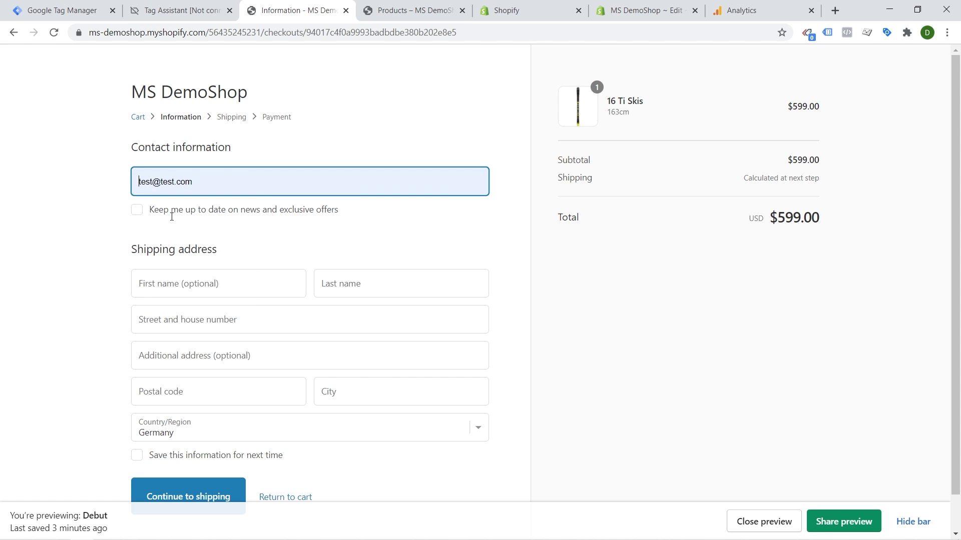
click(217, 178)
click(199, 225)
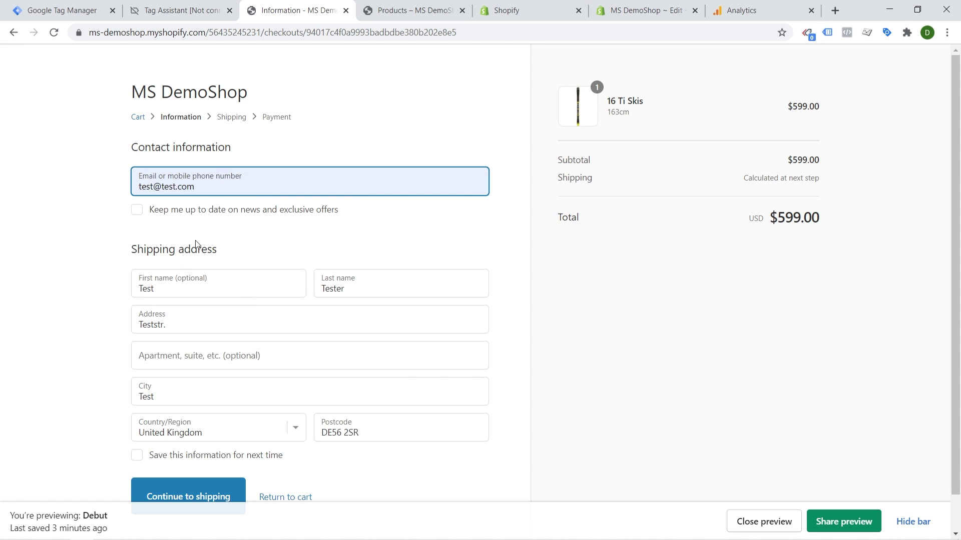
scroll(111, 355, down, 1)
click(206, 466)
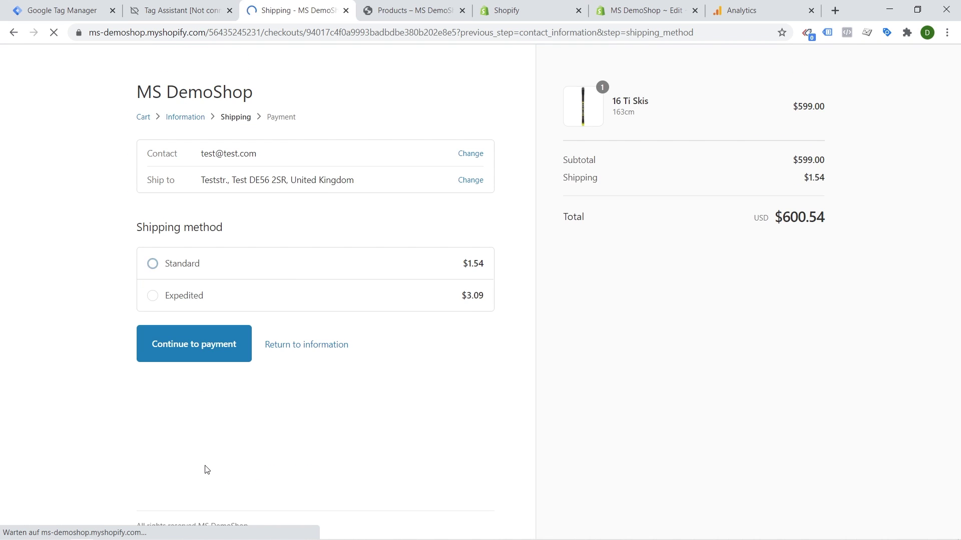
click(216, 348)
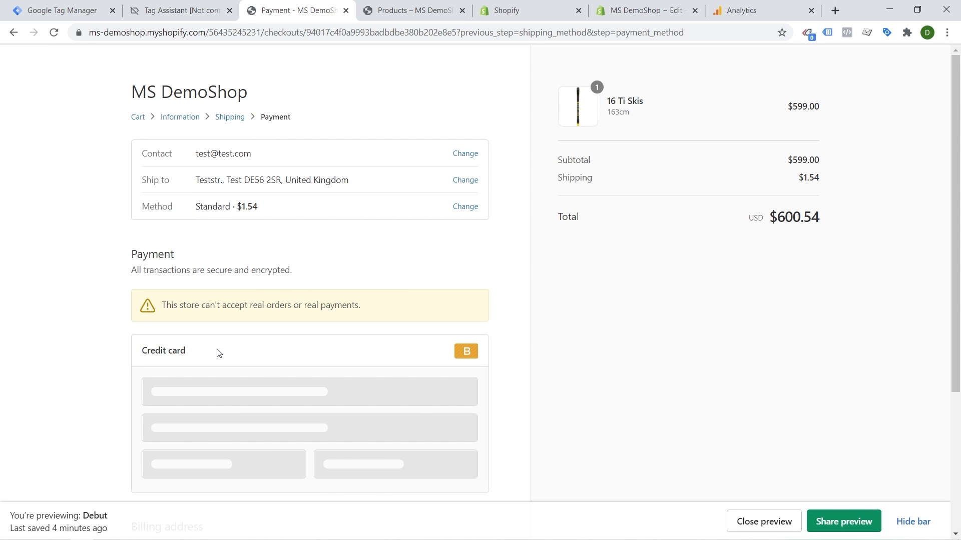
Enter test card details: card number, name 'test', expiration date and security code 123.
scroll(216, 354, down, 2)
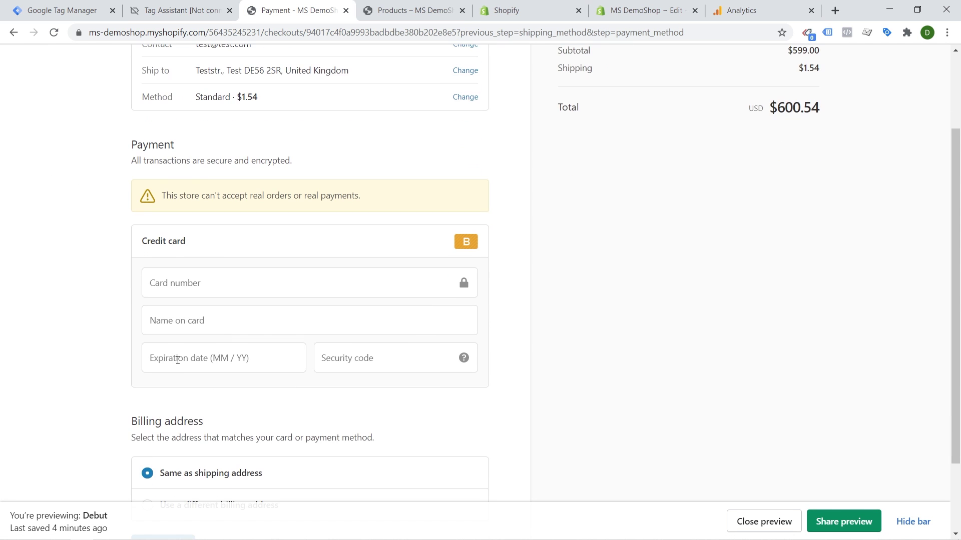
click(181, 290)
text(1)
click(164, 321)
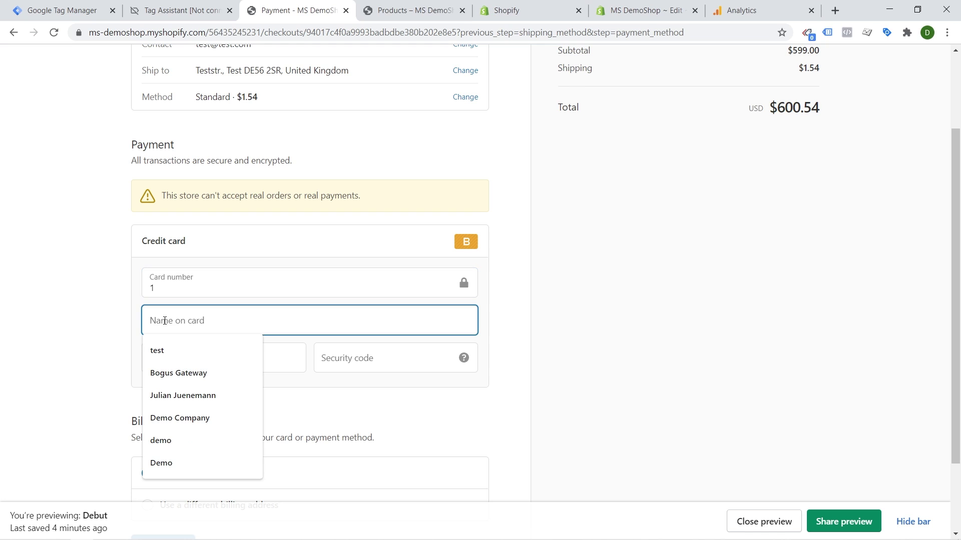
click(157, 351)
click(176, 359)
text(02 / )
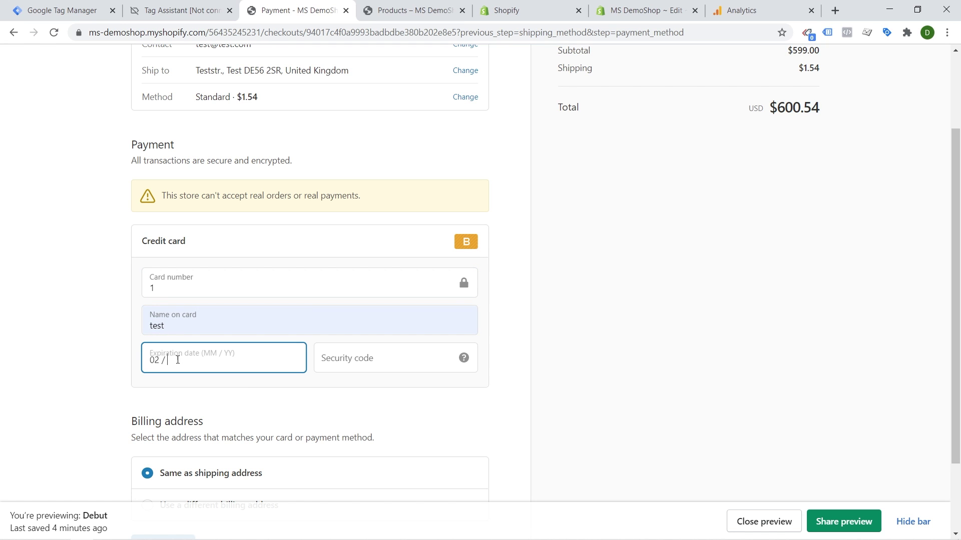
text(22)
click(340, 360)
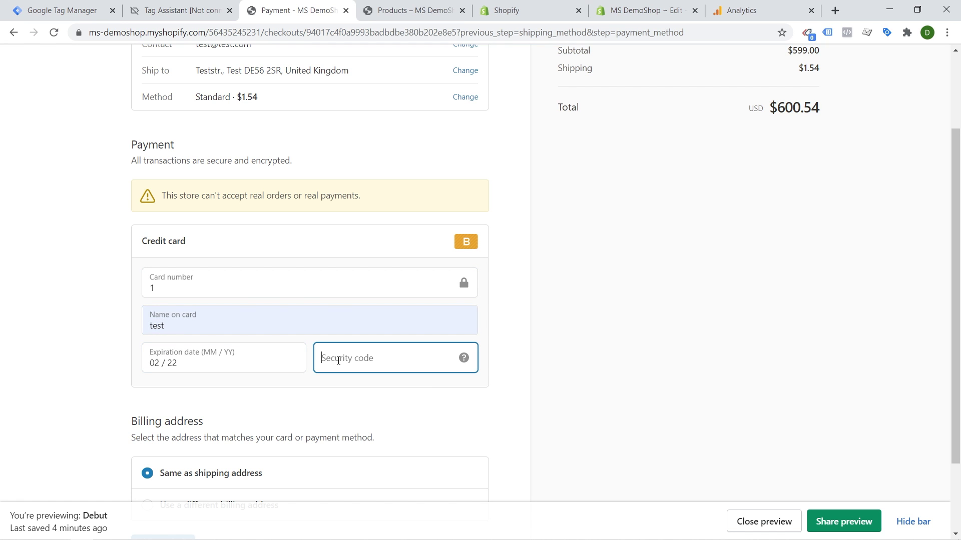
text(123)
click(67, 351)
Pay for the test order, confirming the $600.54 total including $1.54 shipping.
scroll(66, 351, down, 2)
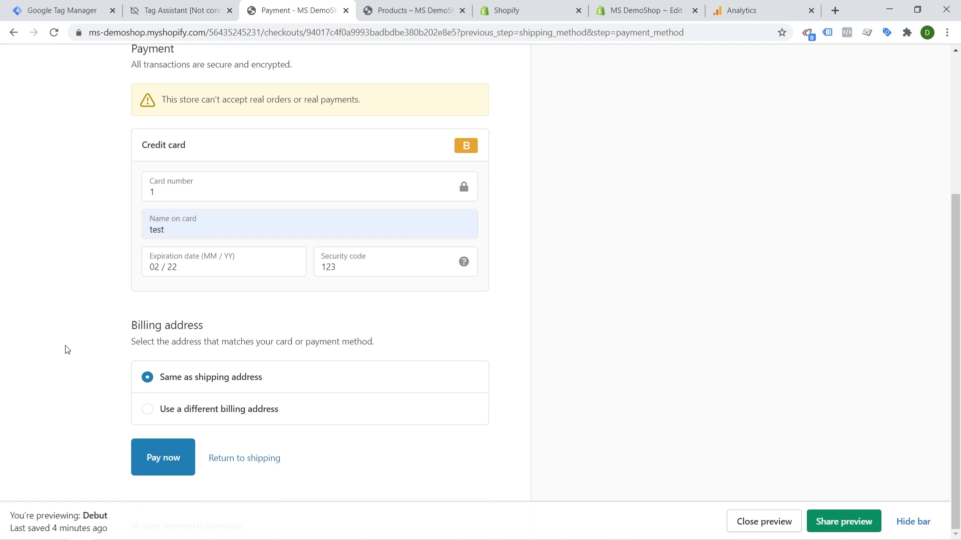
click(172, 466)
scroll(85, 361, up, 4)
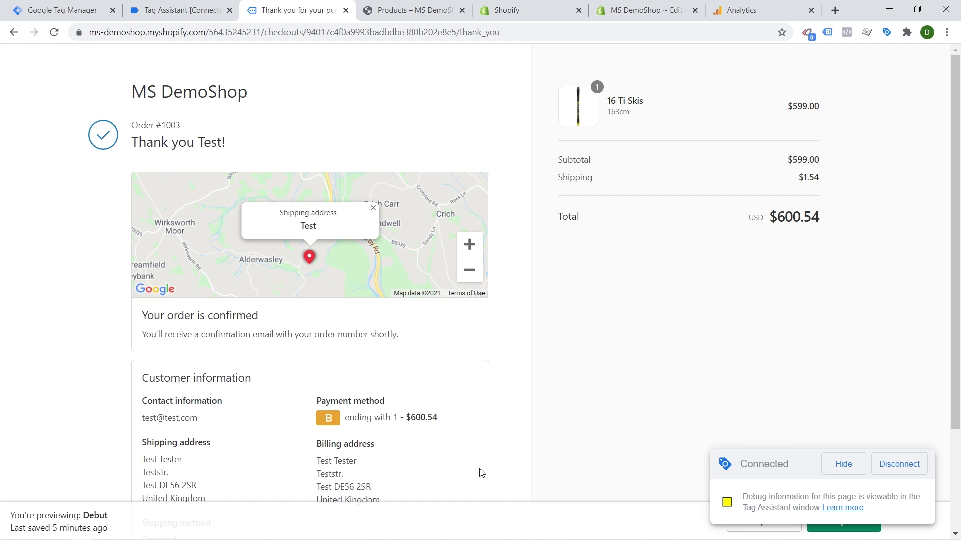
Inspect the 'Thank you for your purchase' entry in Tag Assistant, then return to Tag Manager.
click(198, 10)
click(114, 169)
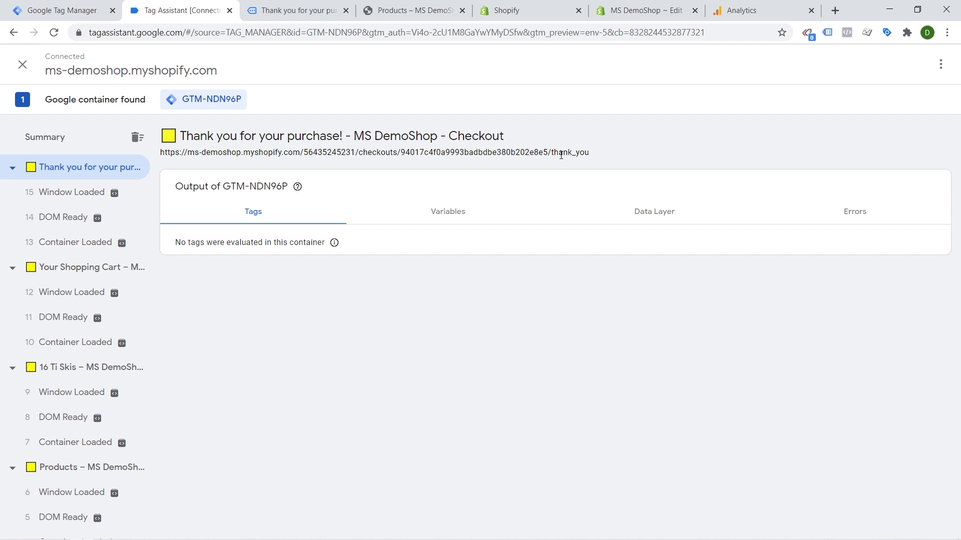
click(96, 15)
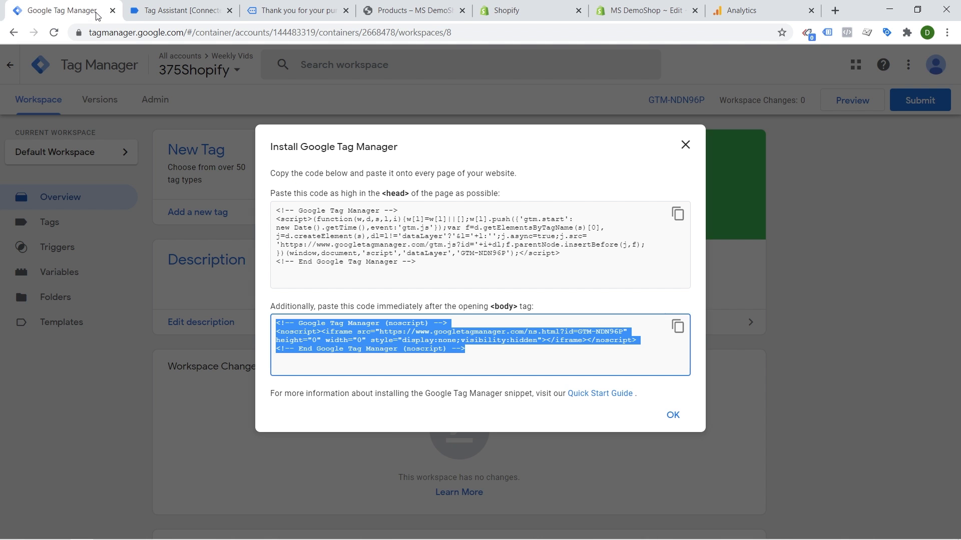
Close the install snippet, confirm the Tags list is empty, and move to Analytics property creation.
click(685, 144)
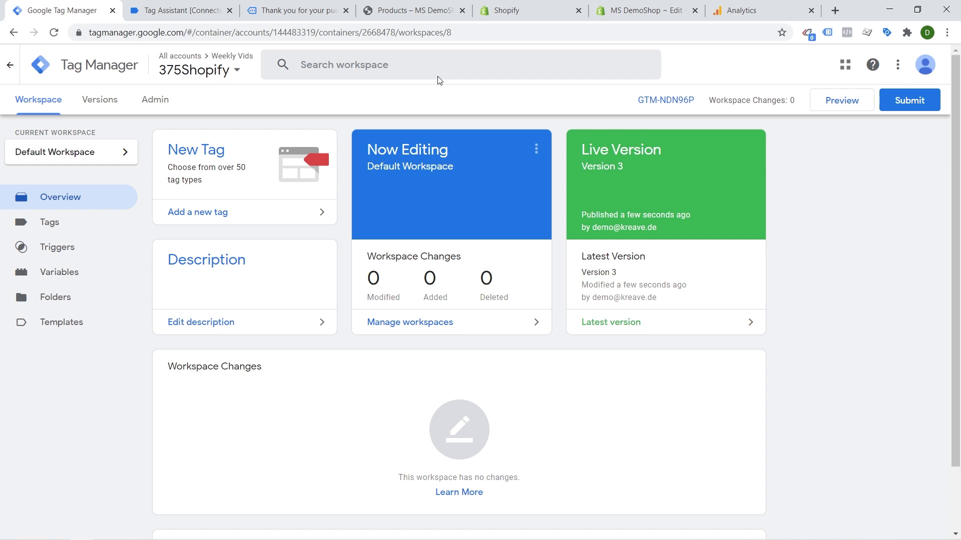
click(41, 228)
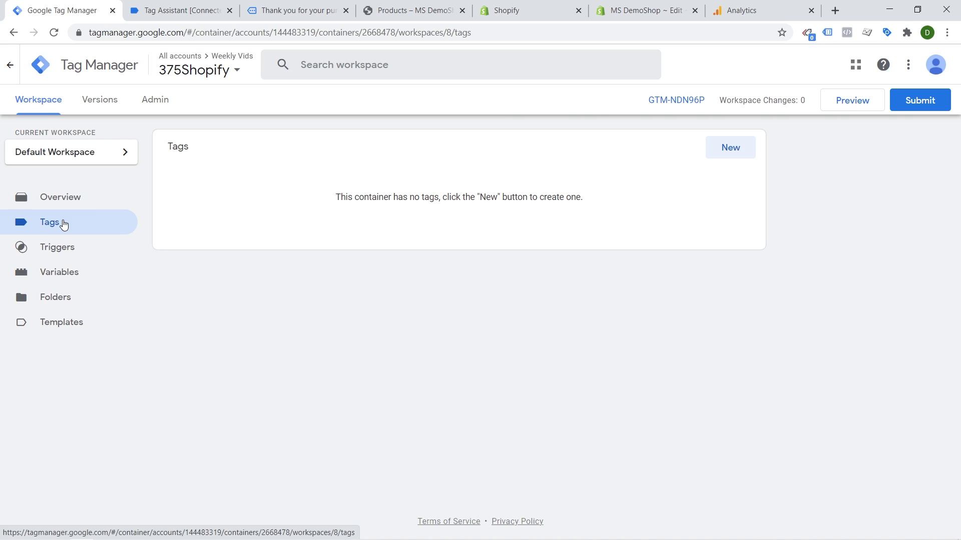
click(787, 18)
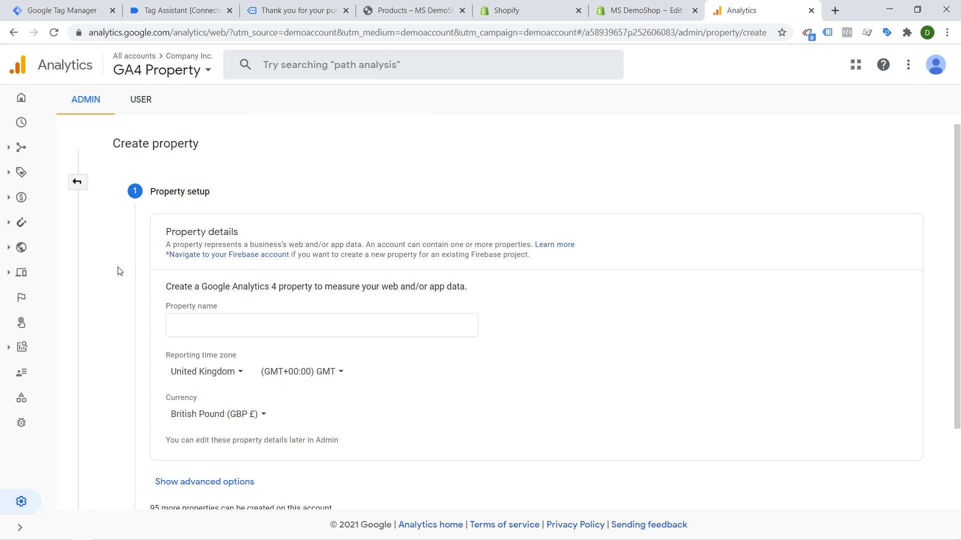
Name the GA4 property 'Shopify', choose US Dollar as currency, and create it.
scroll(119, 270, down, 2)
scroll(119, 271, up, 2)
text(hopify)
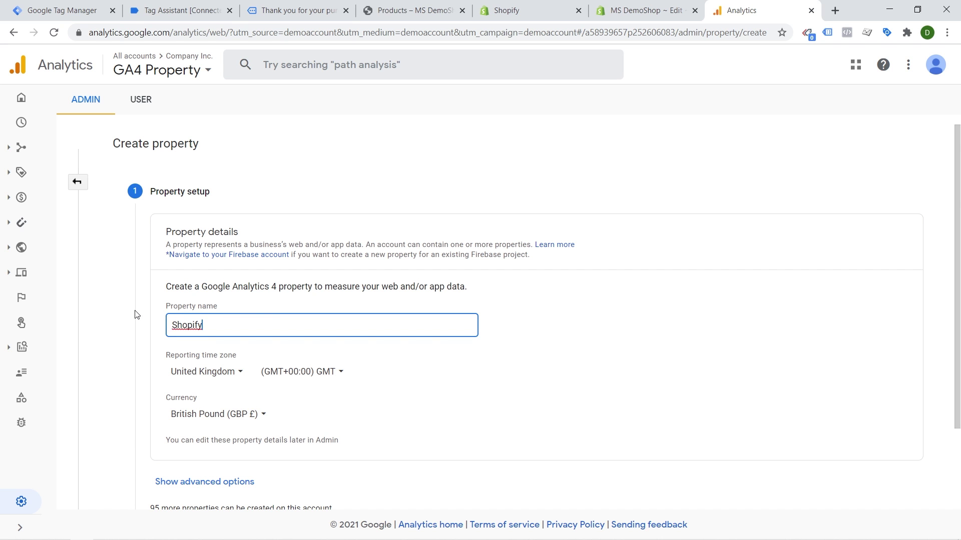
scroll(134, 314, down, 2)
click(241, 317)
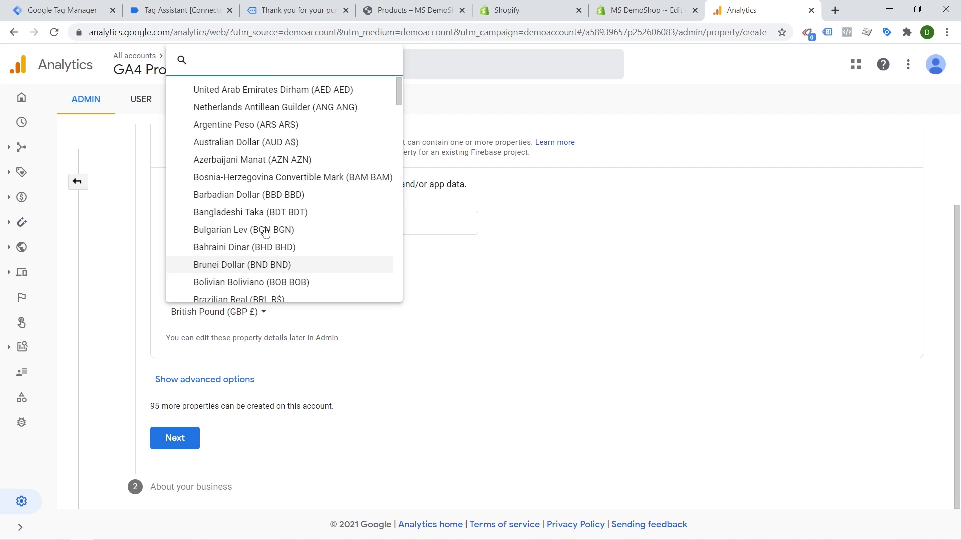
text(usd)
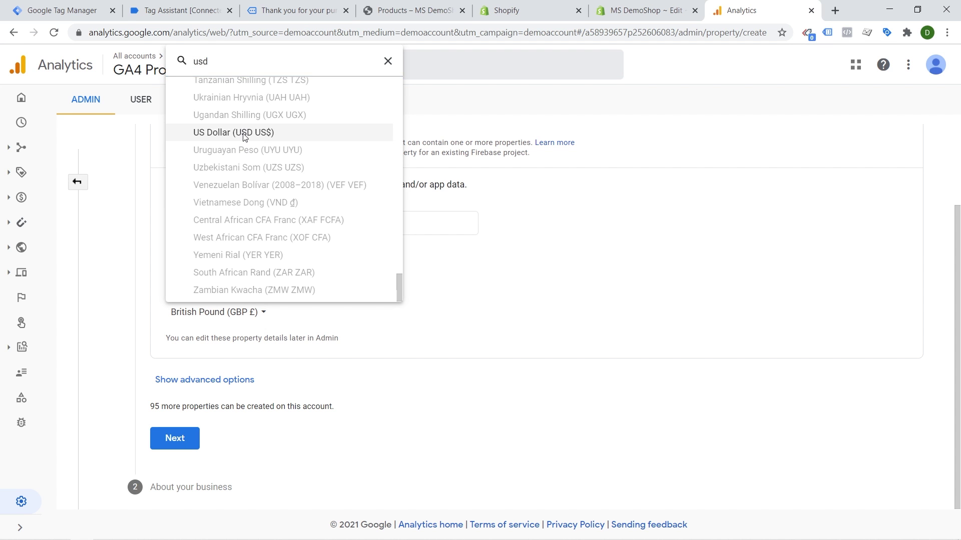
click(245, 134)
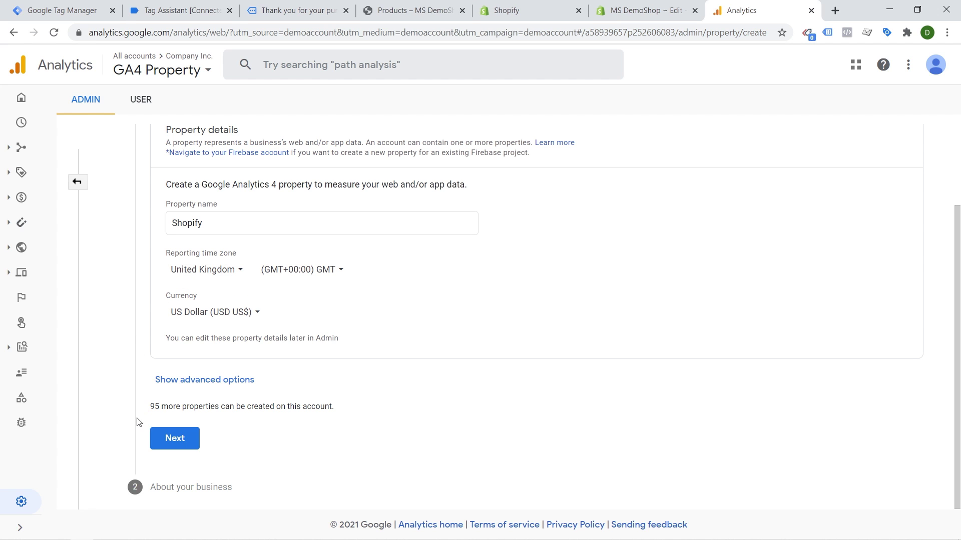
click(170, 440)
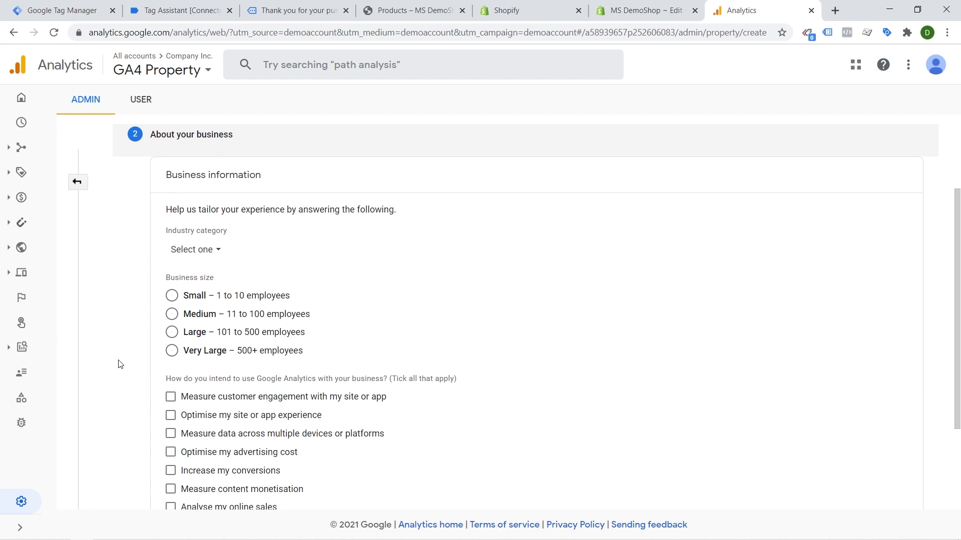
scroll(120, 365, down, 3)
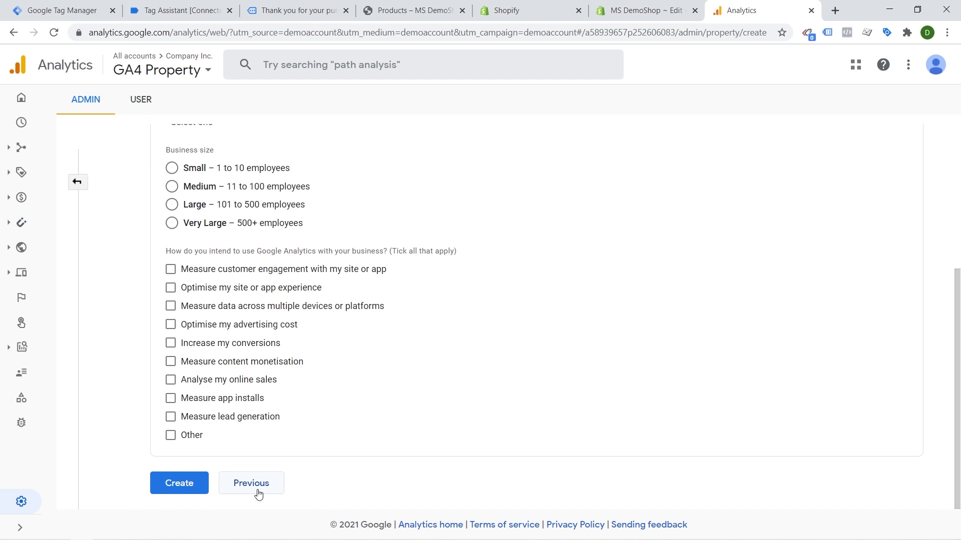
click(175, 493)
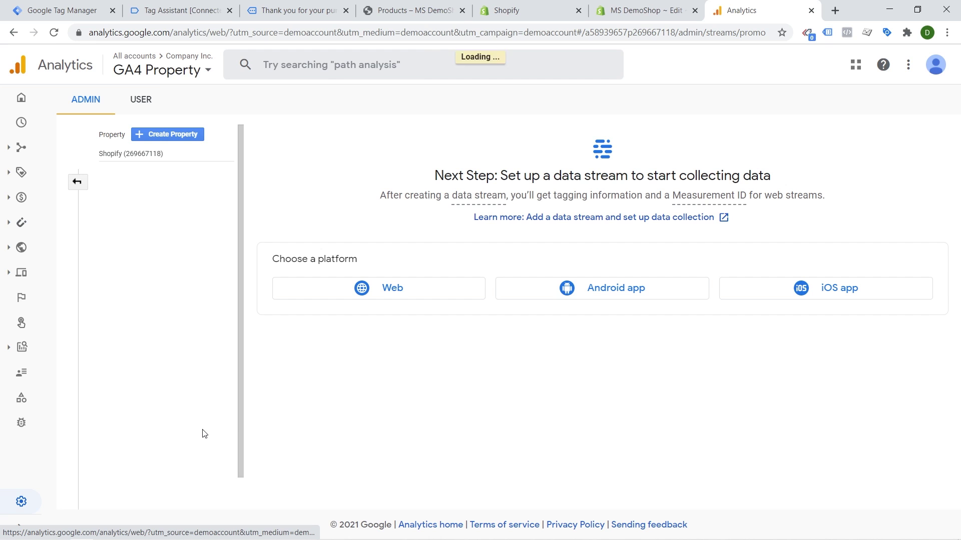
Start a web stream and paste the shop address as its URL, removing /collections/all.
click(427, 289)
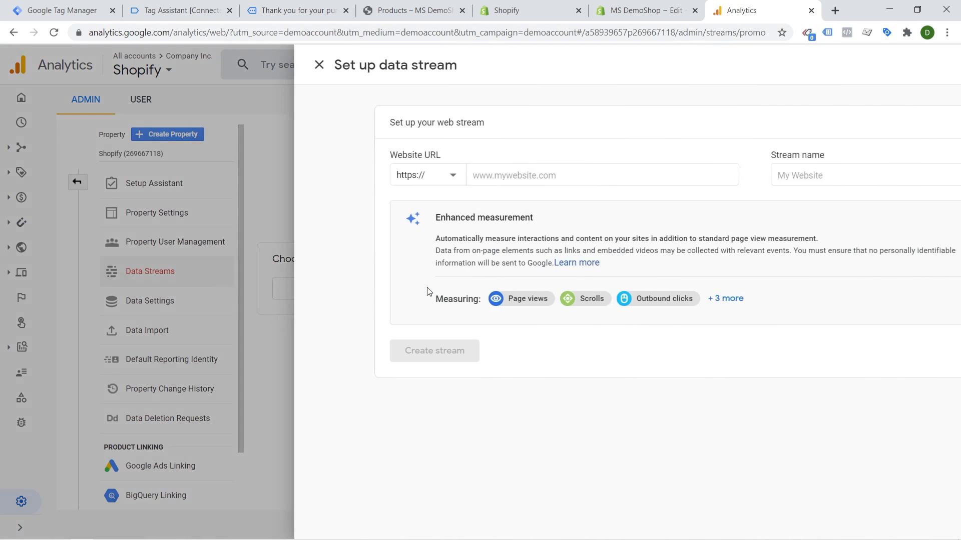
click(389, 172)
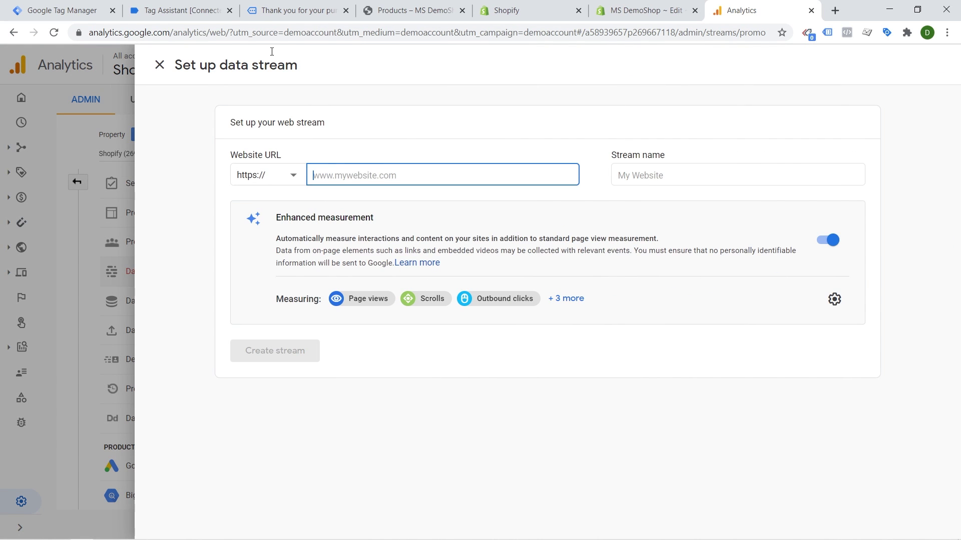
click(400, 14)
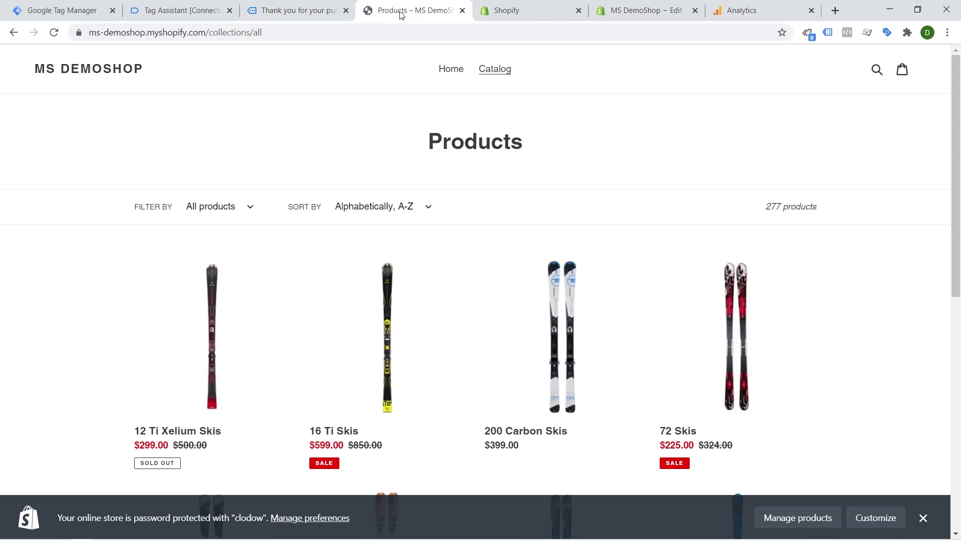
click(233, 32)
key(ctrl+c)
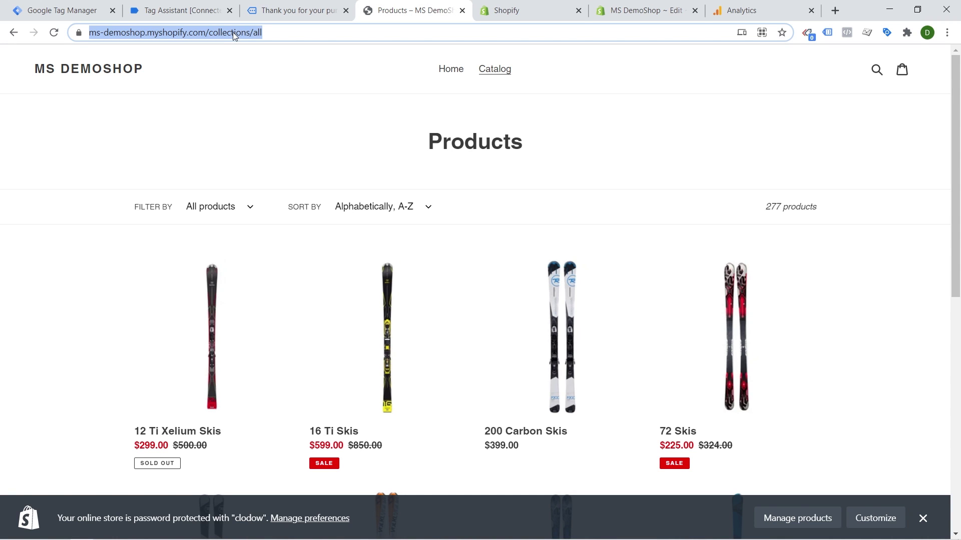
click(85, 11)
click(167, 11)
click(506, 10)
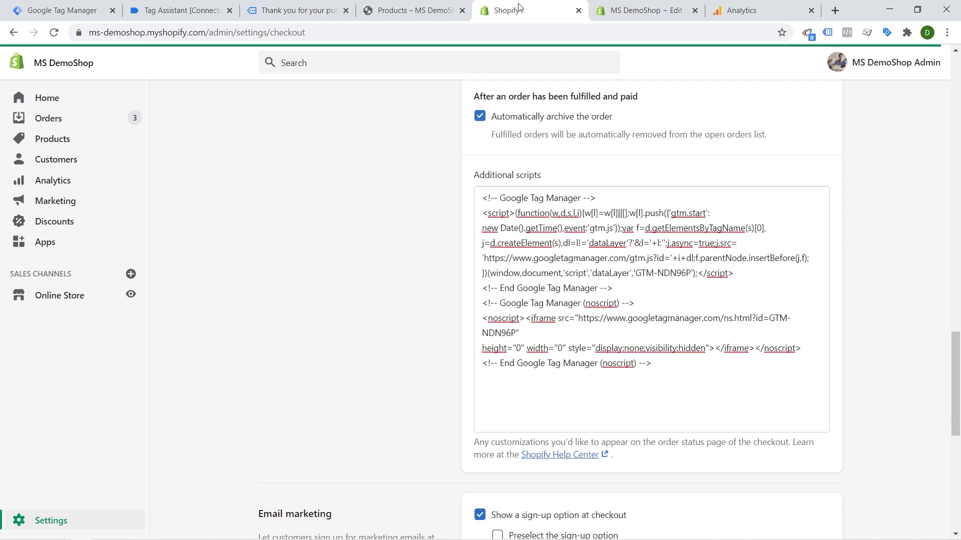
click(740, 10)
key(ctrl+v)
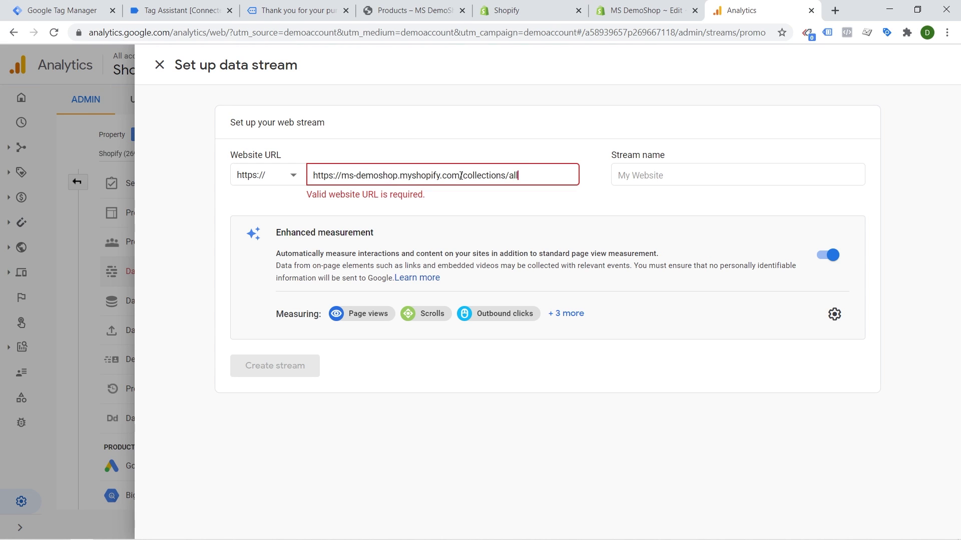
drag(459, 175, 569, 175)
key(BackSpace)
click(707, 174)
text(Demoshop)
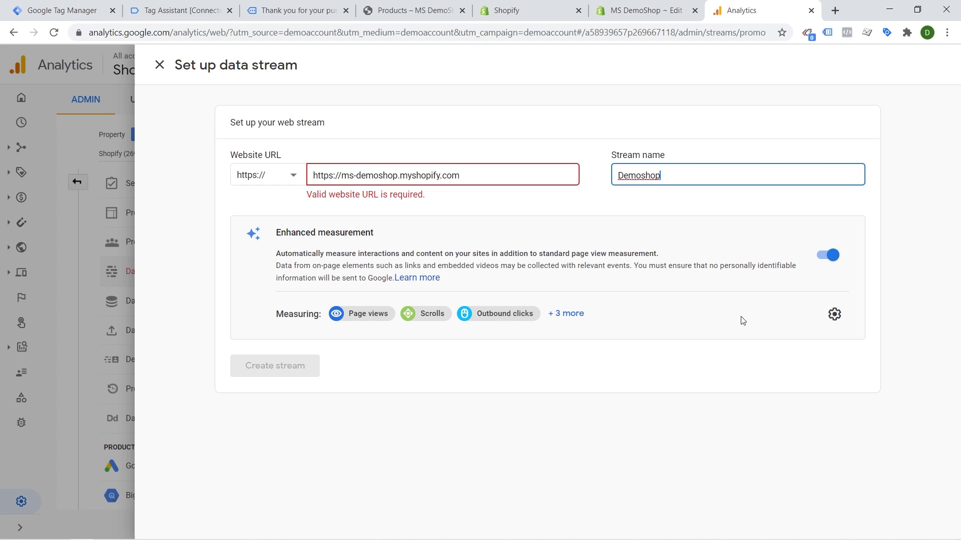
click(573, 319)
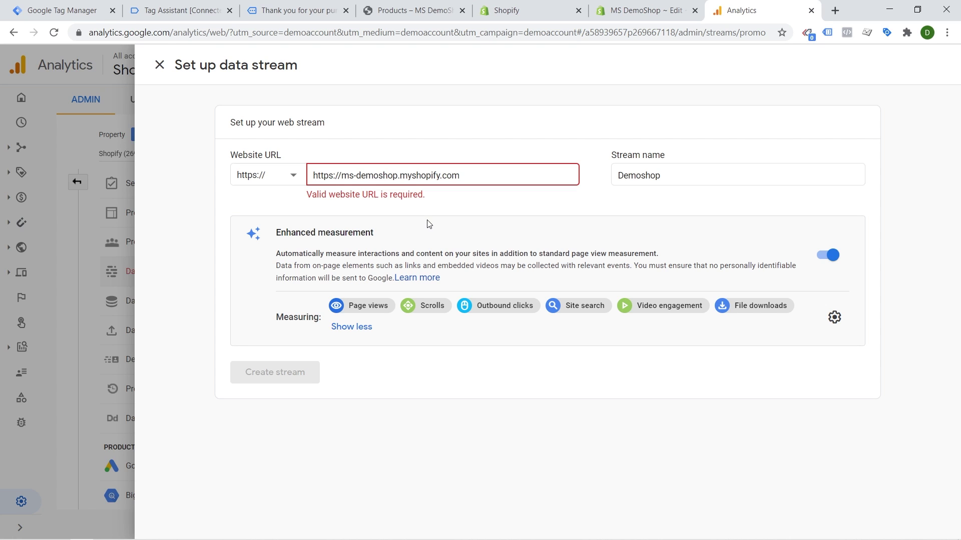
click(490, 171)
drag(342, 174, 303, 177)
key(BackSpace)
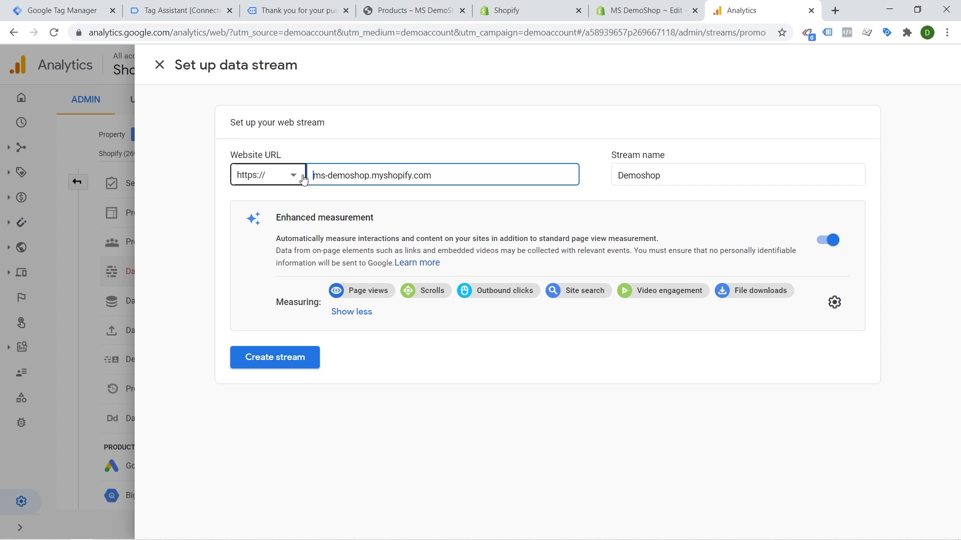
click(293, 364)
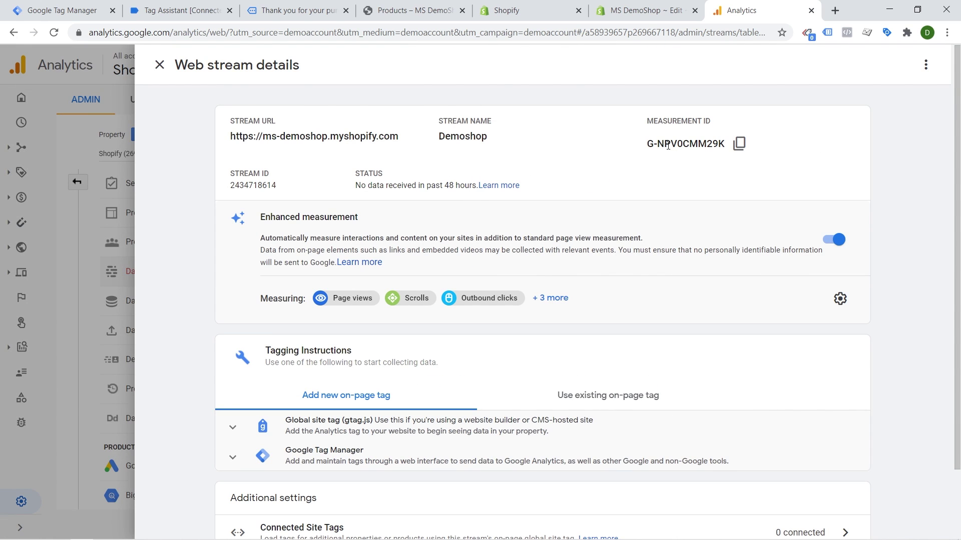
Copy the measurement ID and paste it into a new GA4 Configuration tag in Tag Manager.
click(740, 150)
click(157, 64)
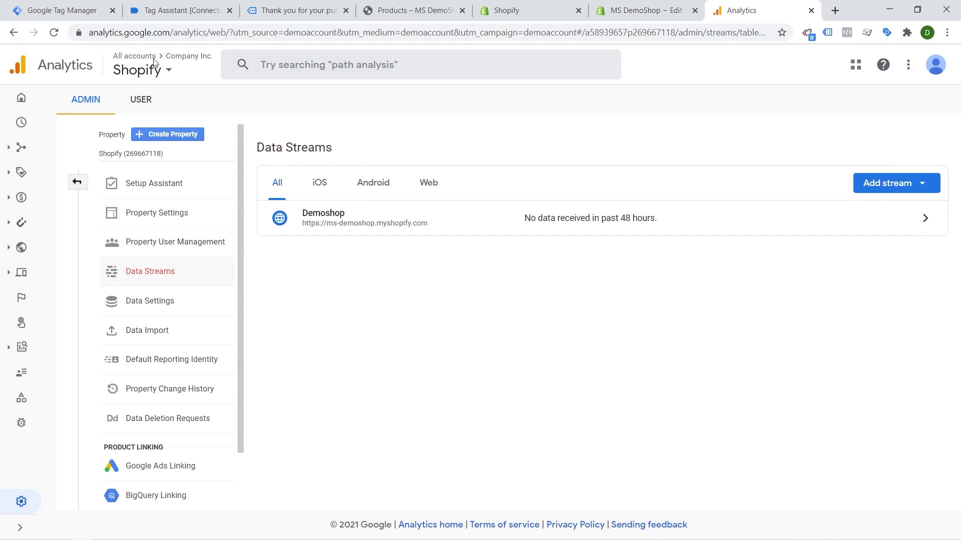
click(151, 15)
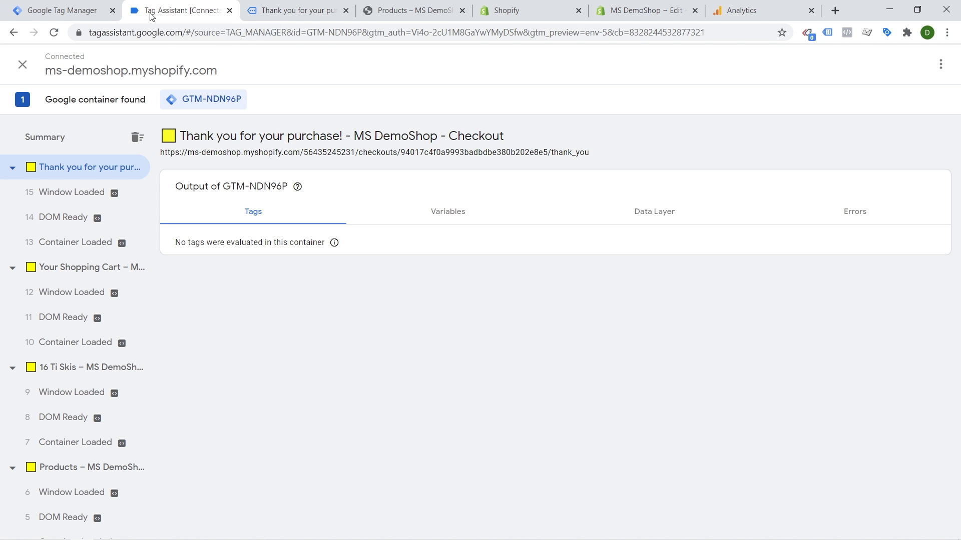
click(98, 14)
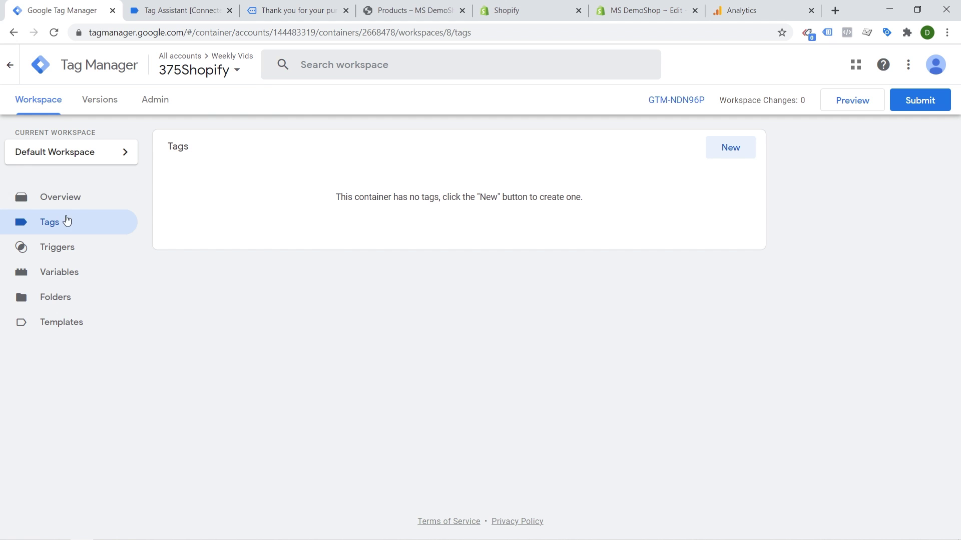
click(733, 148)
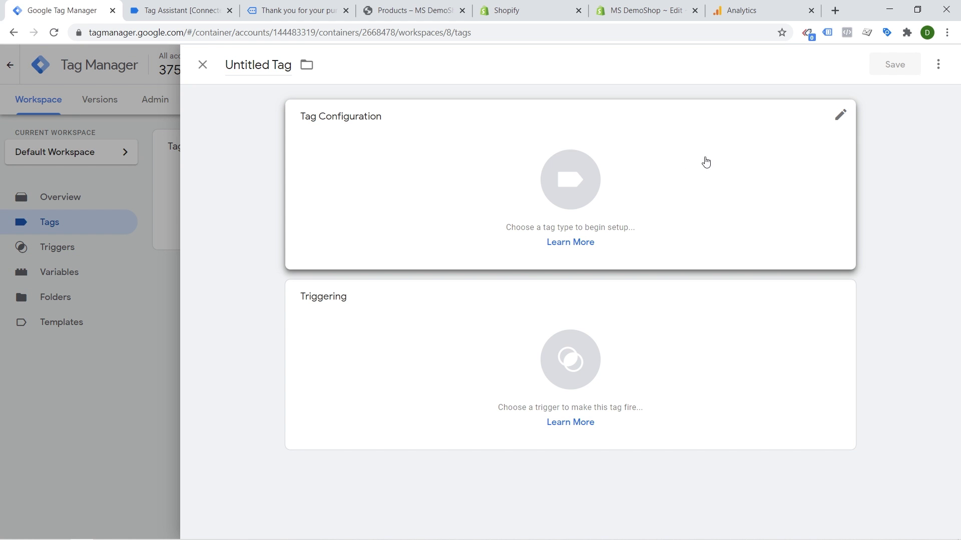
click(646, 179)
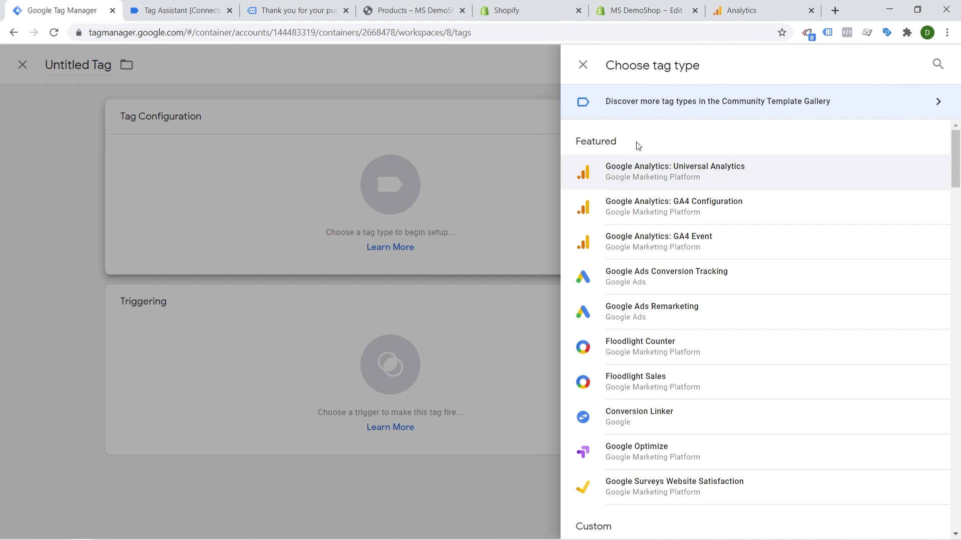
click(687, 218)
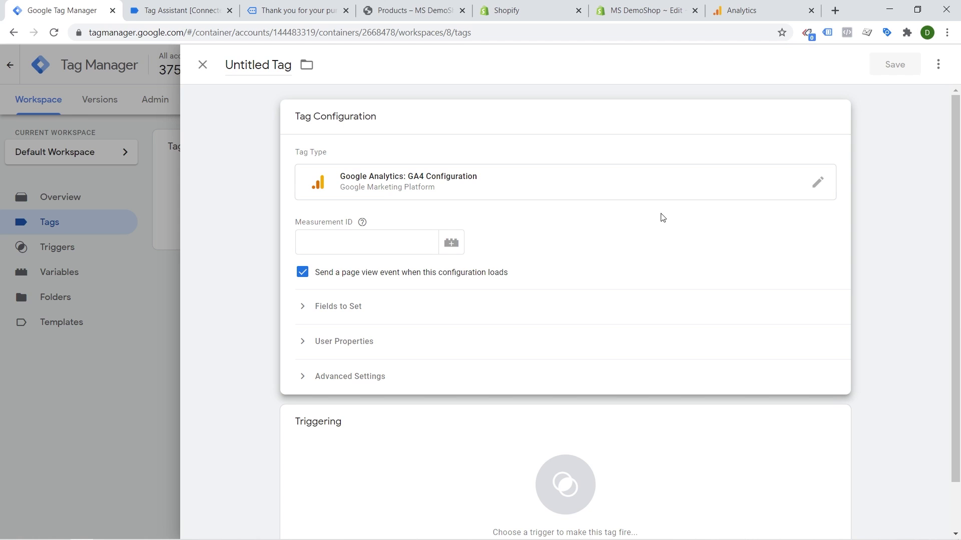
click(362, 249)
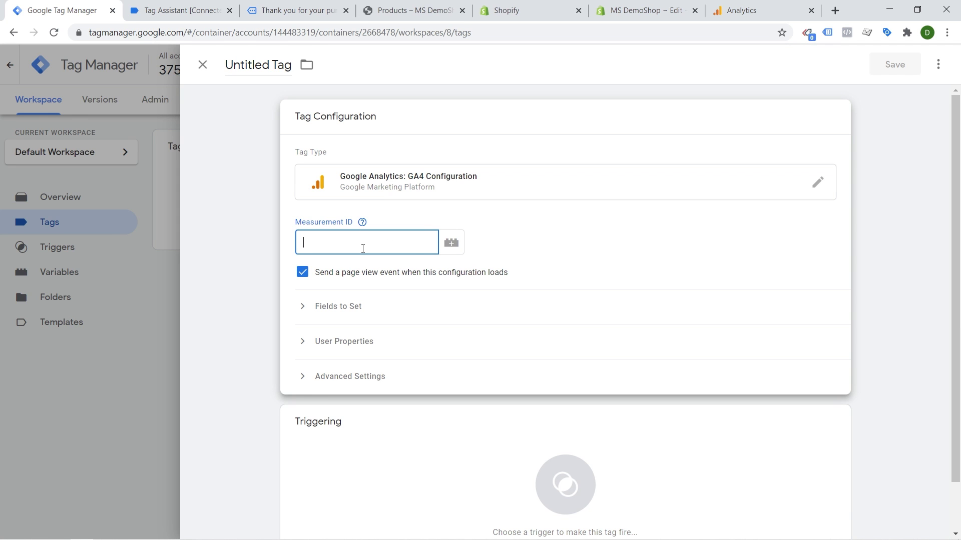
key(ctrl+v)
Rename the tag 'GA4 - Configuration Pageview - All Pages', add the All Pages trigger, and save.
double_click(266, 64)
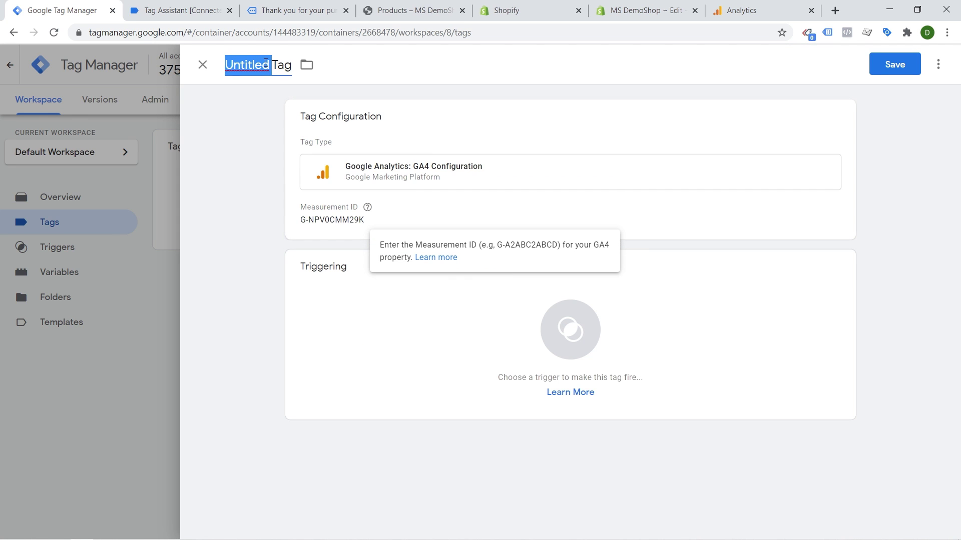
click(266, 64)
text(GA4 -)
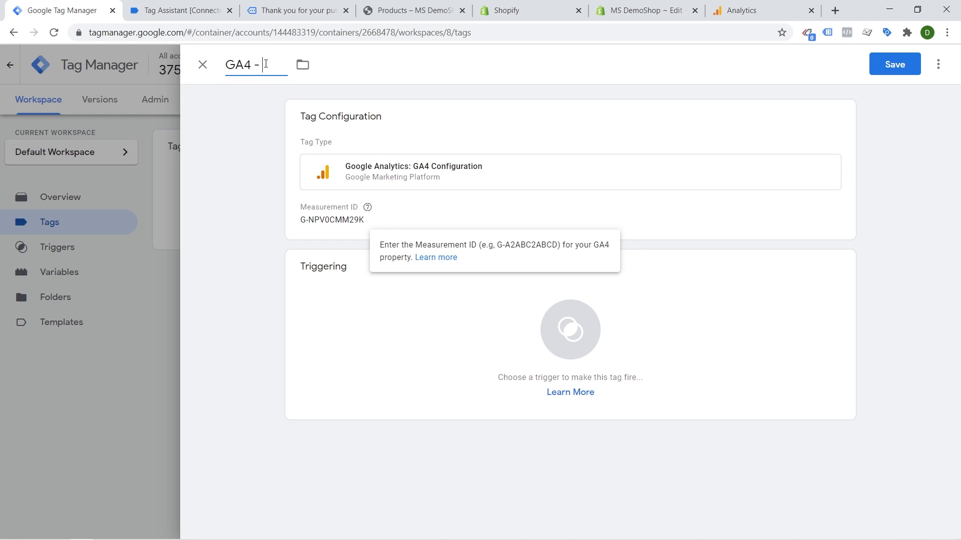
text(Configuration)
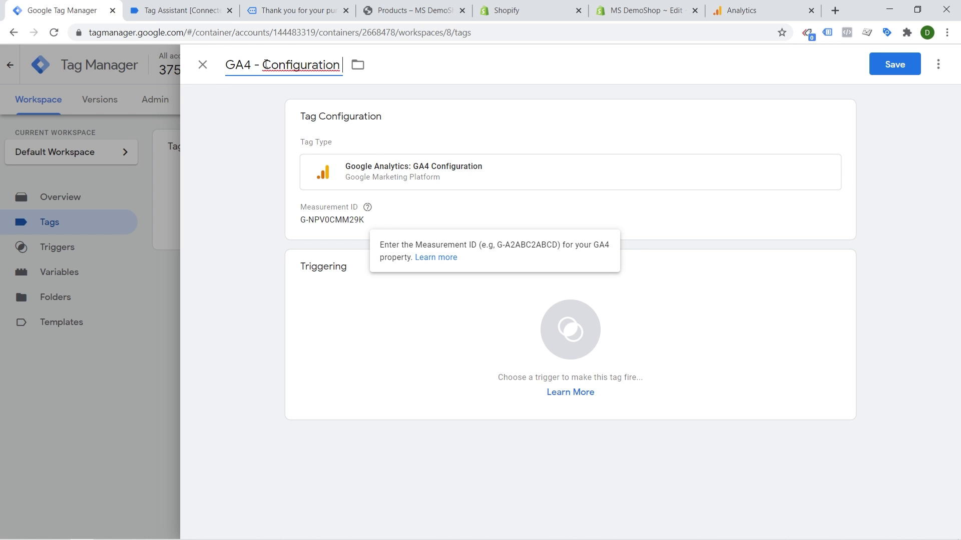
text( Pageview)
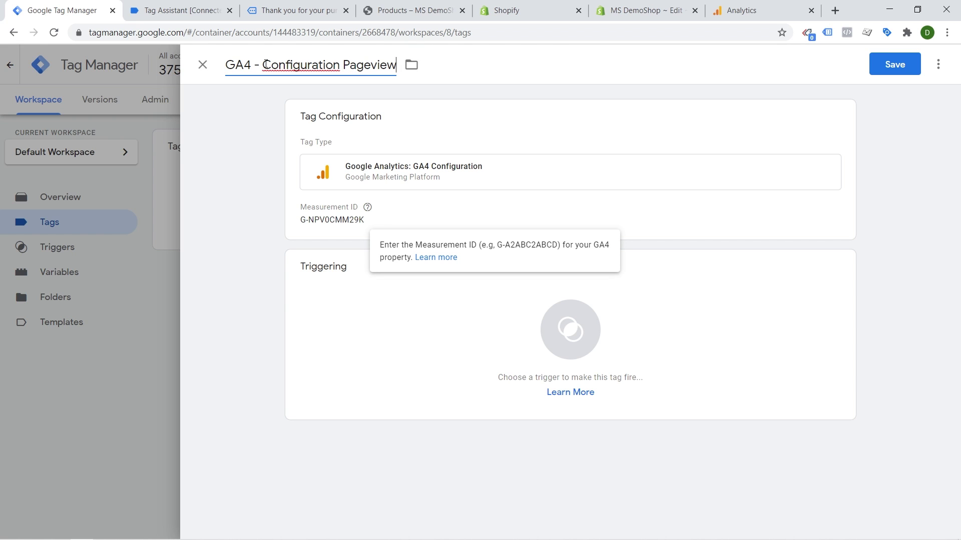
text( - All Pages)
click(242, 264)
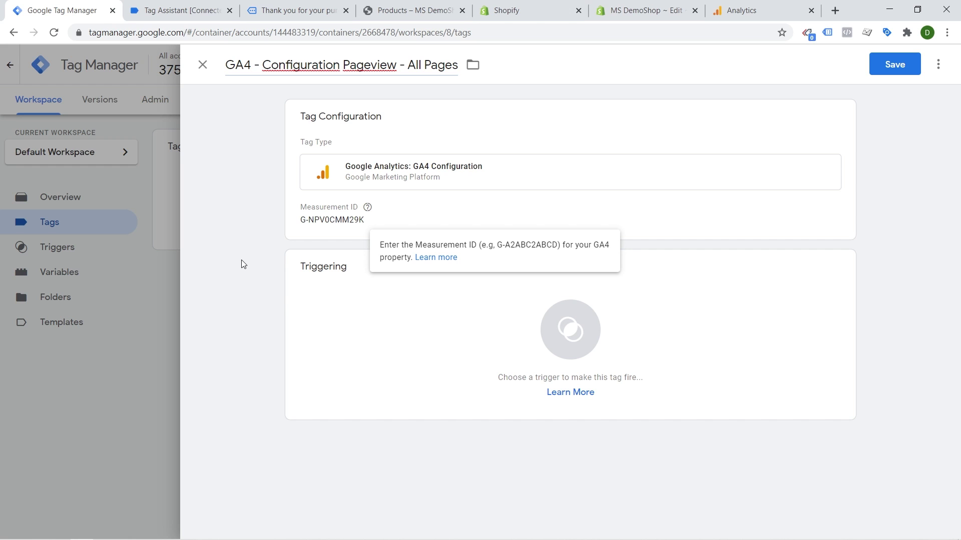
click(345, 309)
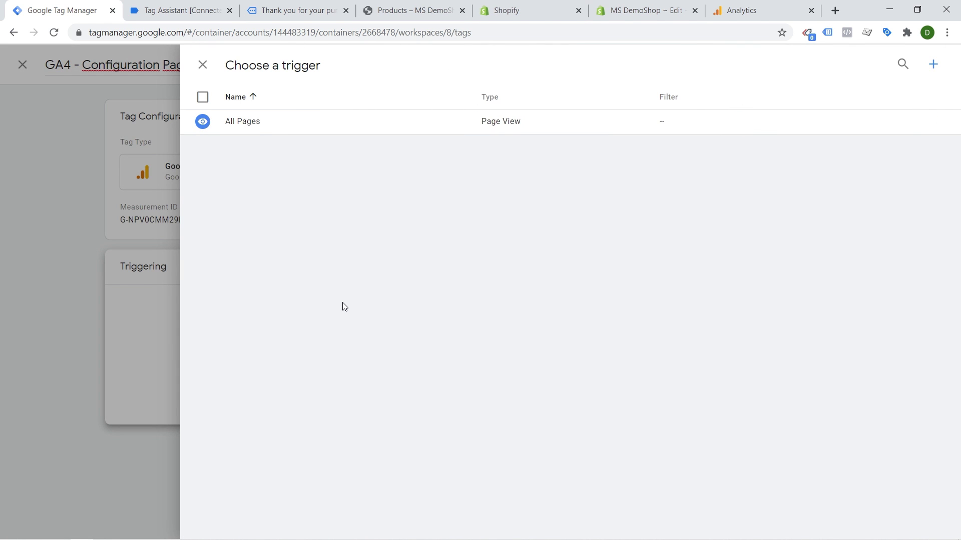
click(246, 122)
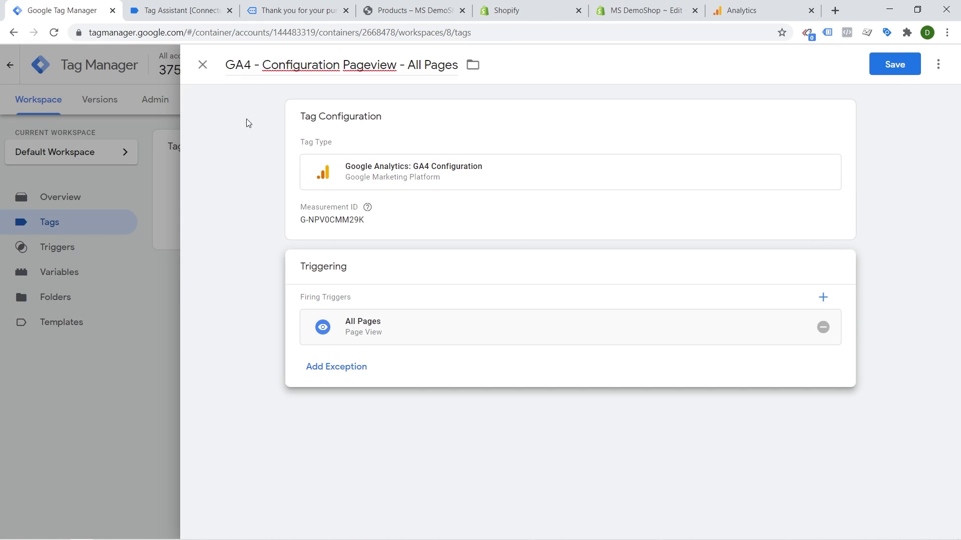
click(893, 67)
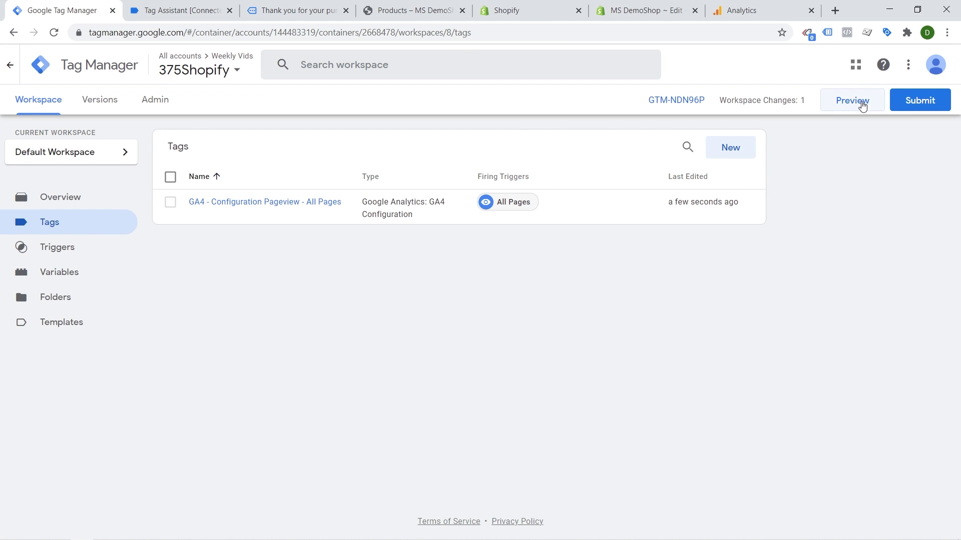
Preview the workspace and confirm the GA4 Configuration tag fired once on the MS DemoShop page.
click(862, 102)
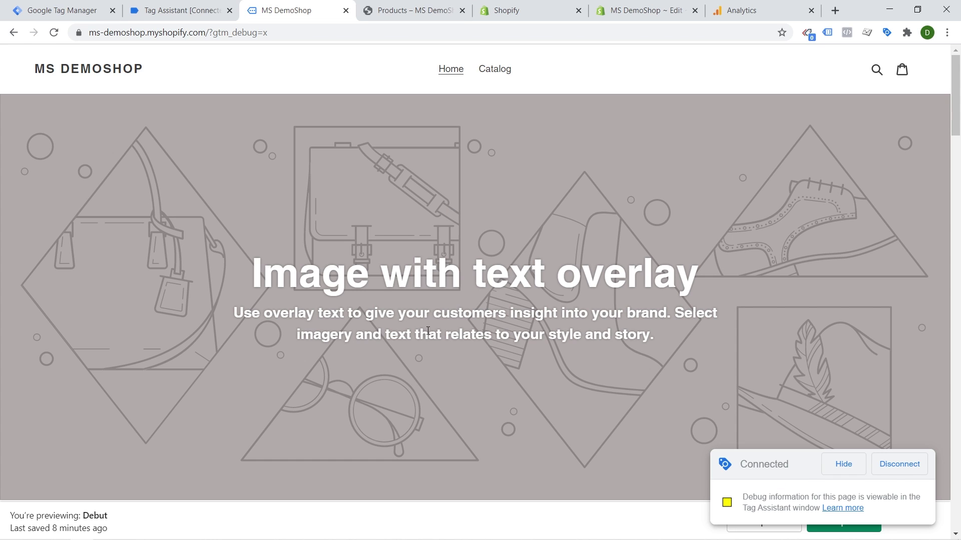
click(201, 8)
click(490, 283)
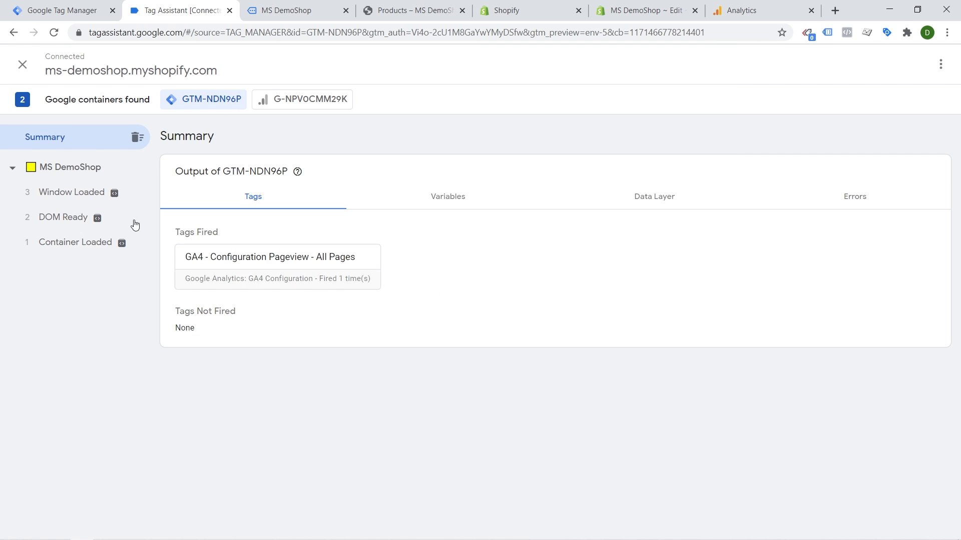
click(69, 174)
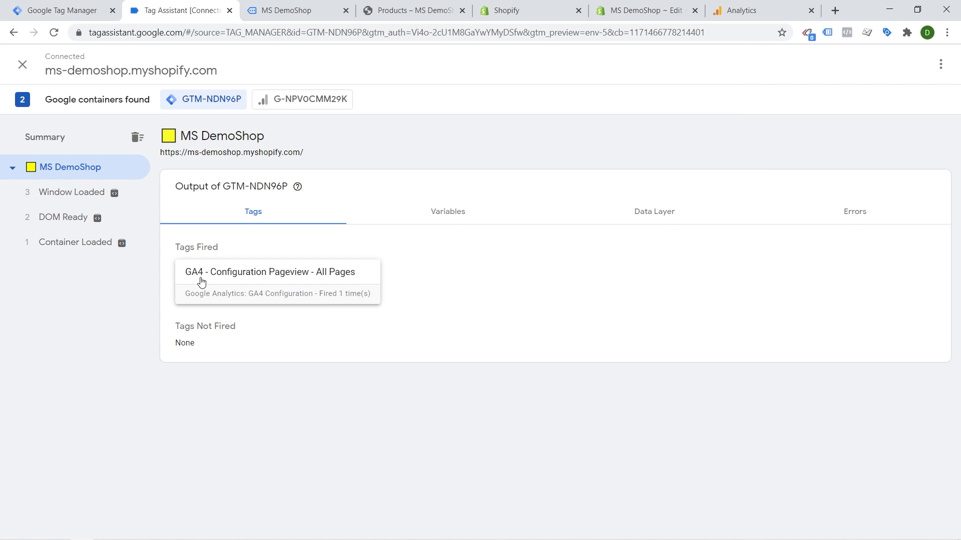
click(323, 17)
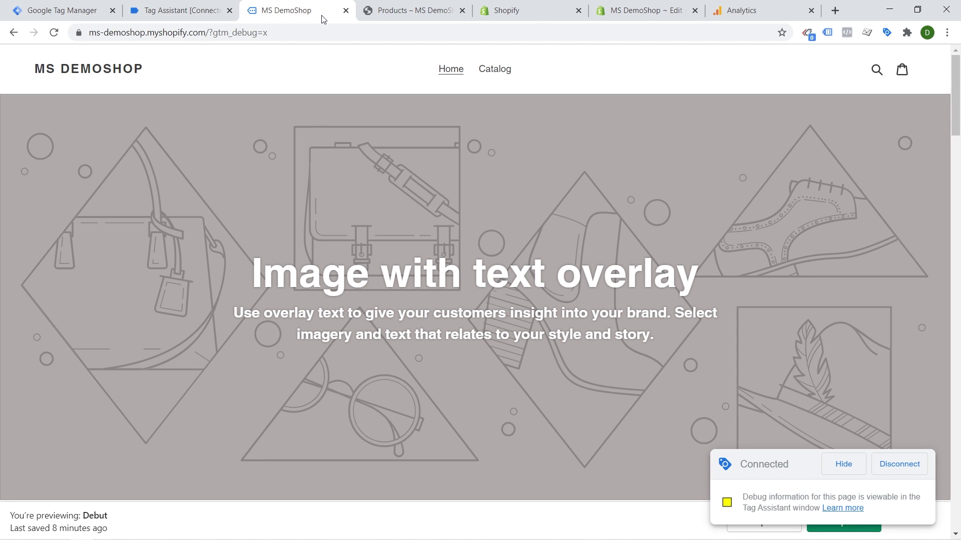
click(747, 11)
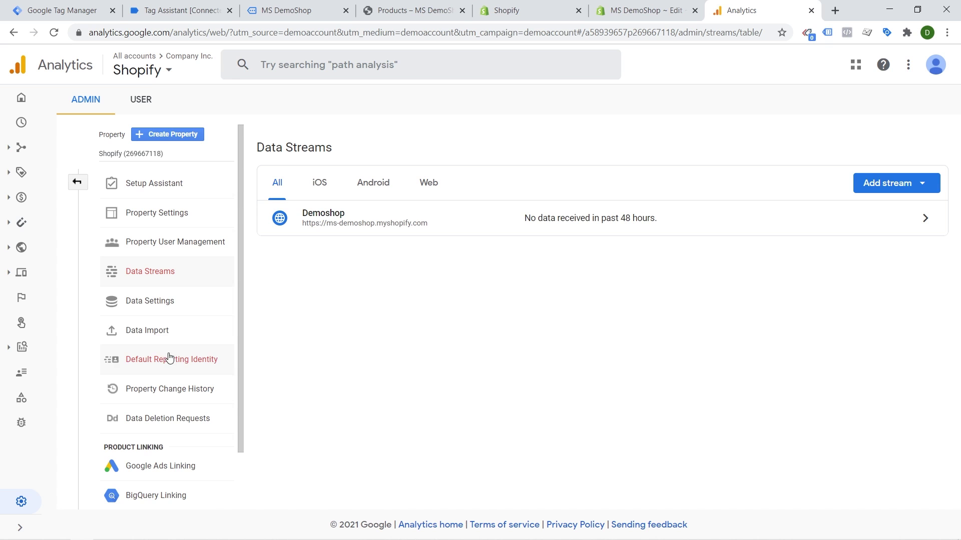
Open DebugView from Admin and pause its live event stream.
click(71, 188)
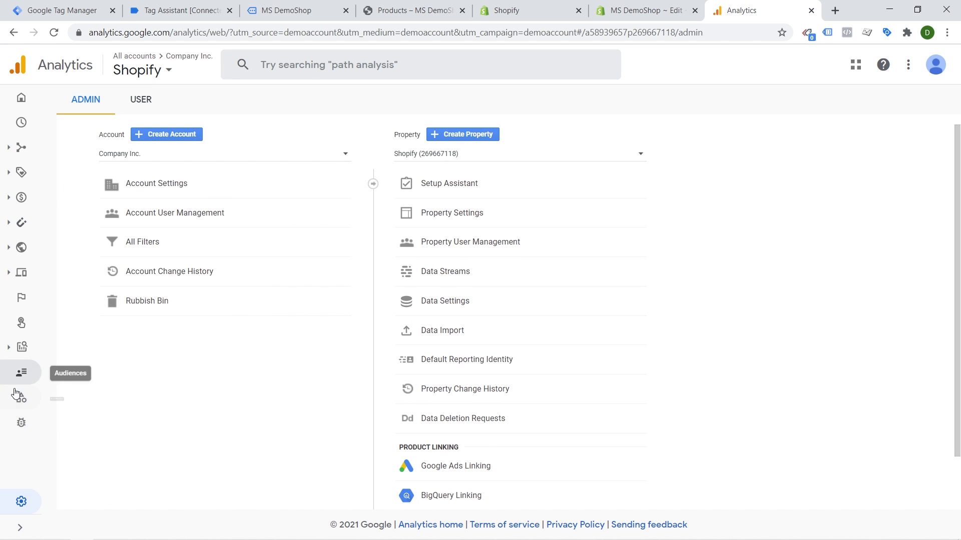
click(21, 423)
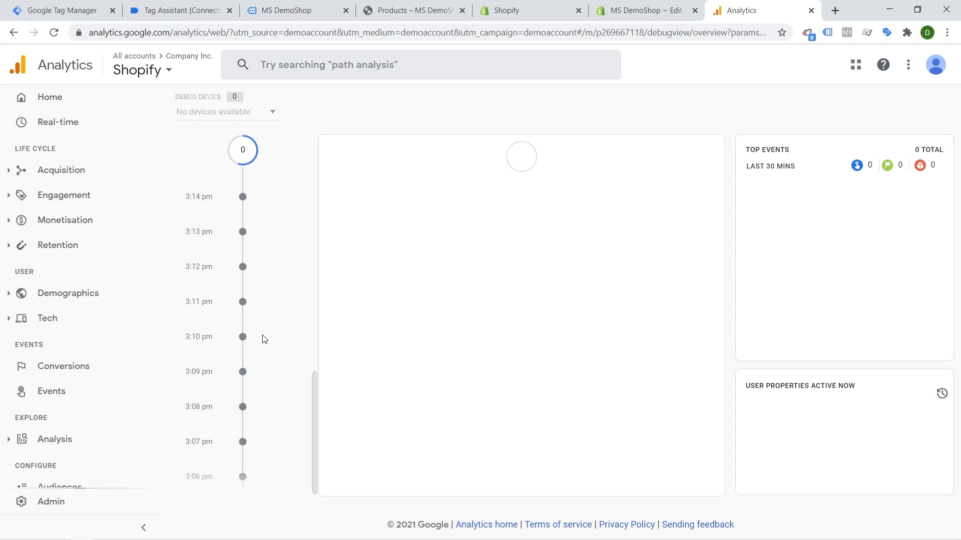
scroll(263, 339, up, 3)
scroll(263, 340, down, 3)
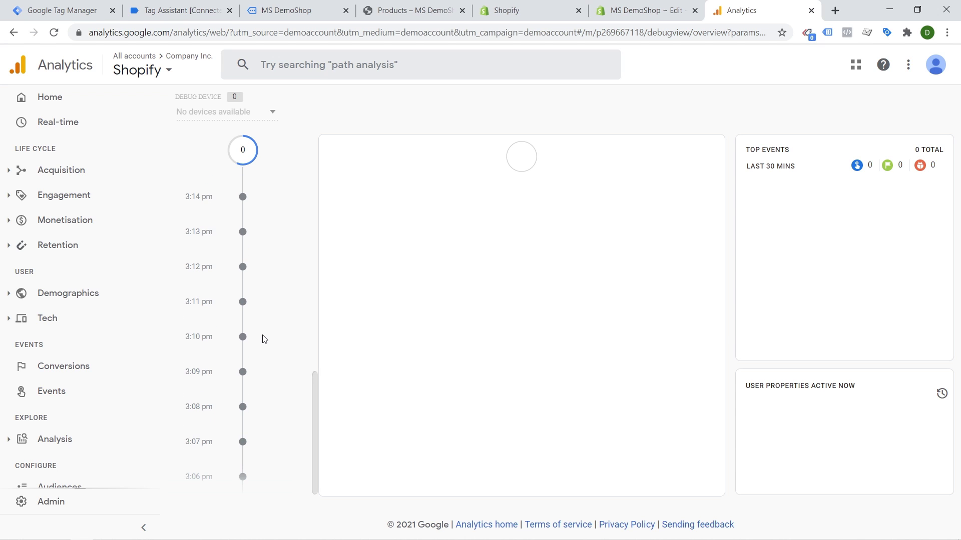
click(592, 253)
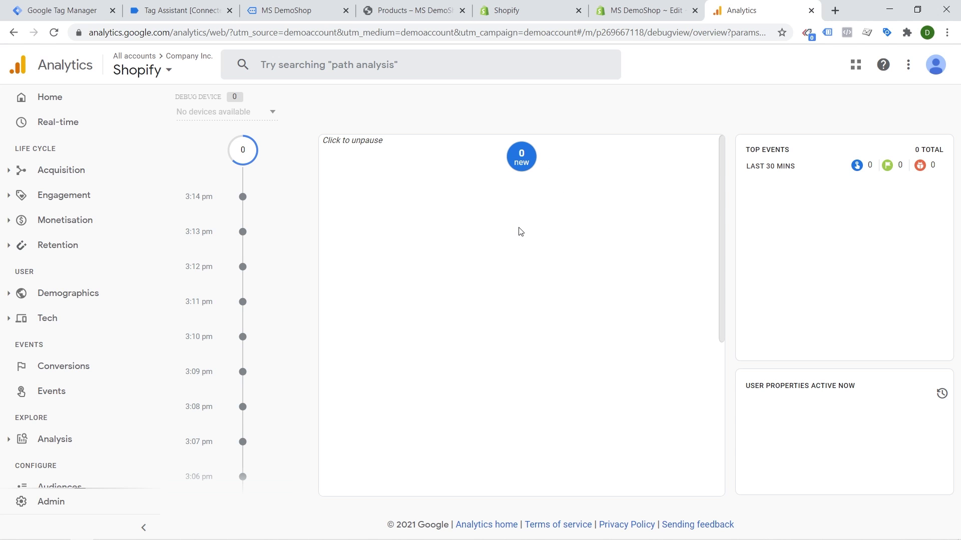
Browse the store's Catalog and 16 Ti Skis page, then reload DebugView to show the debug device.
click(271, 11)
click(509, 73)
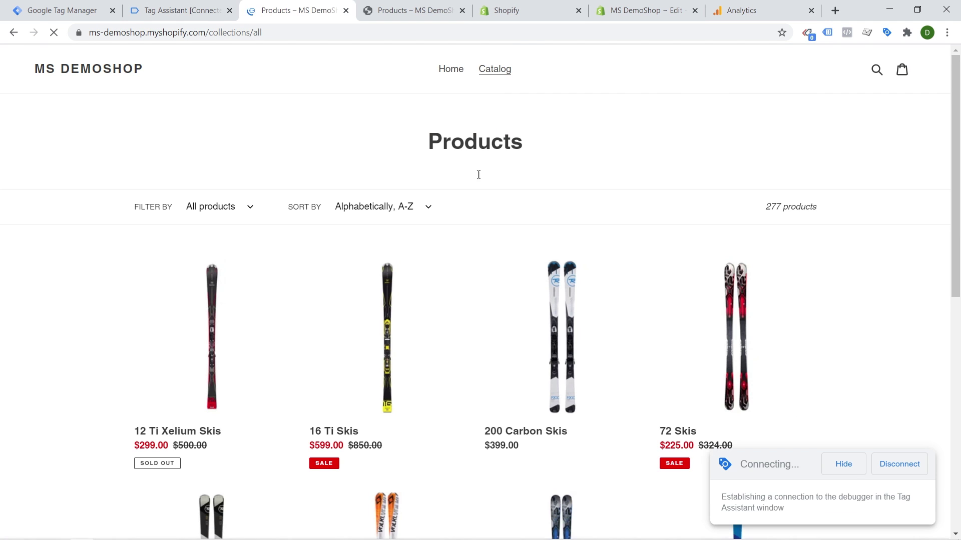
click(399, 304)
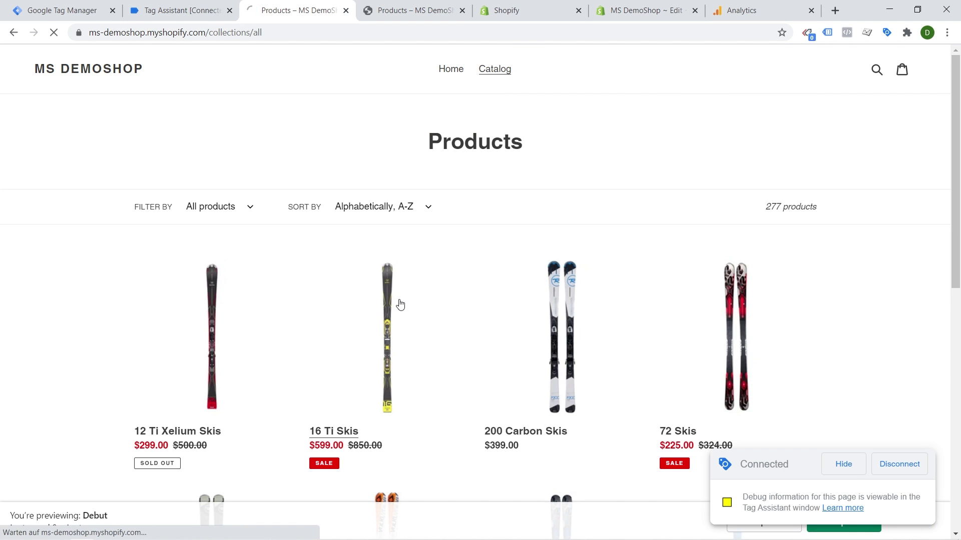
click(775, 15)
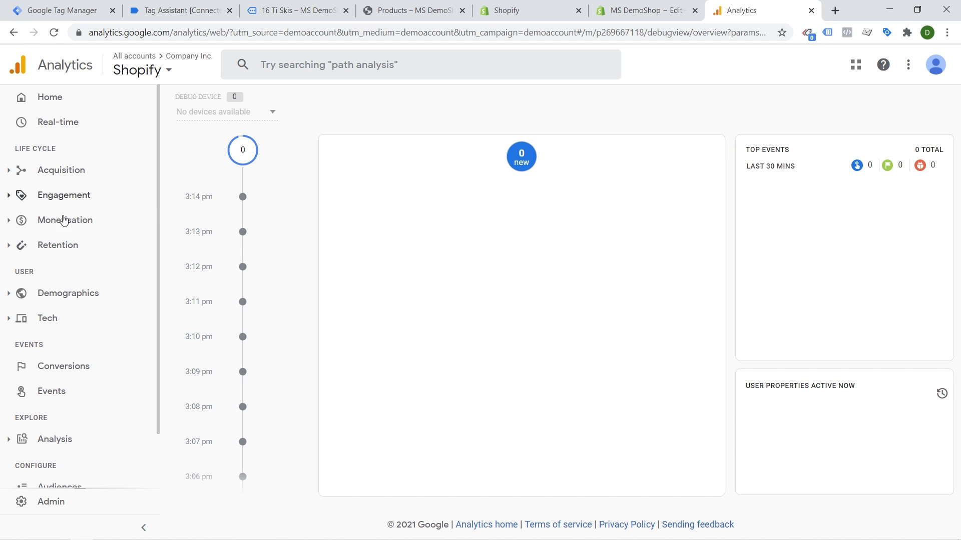
scroll(47, 227, down, 2)
scroll(47, 232, up, 2)
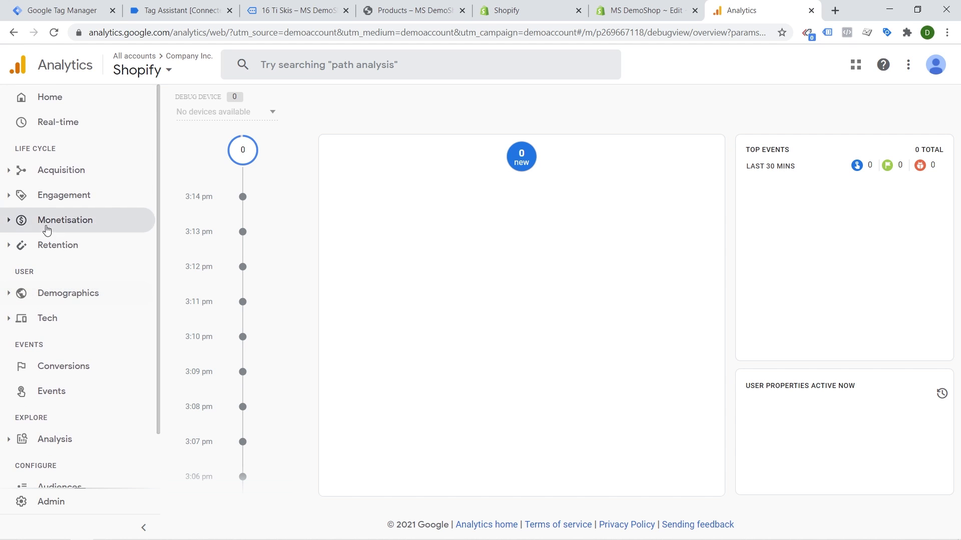
click(54, 34)
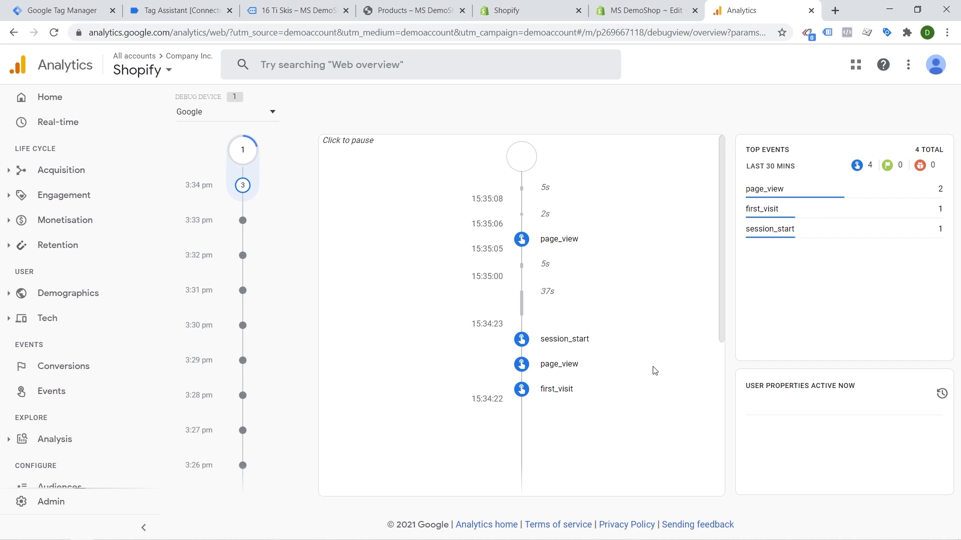
Check the first page_view's page_location for 16 Ti Skis, then browse the Catalog and 72 Skis pages.
click(550, 242)
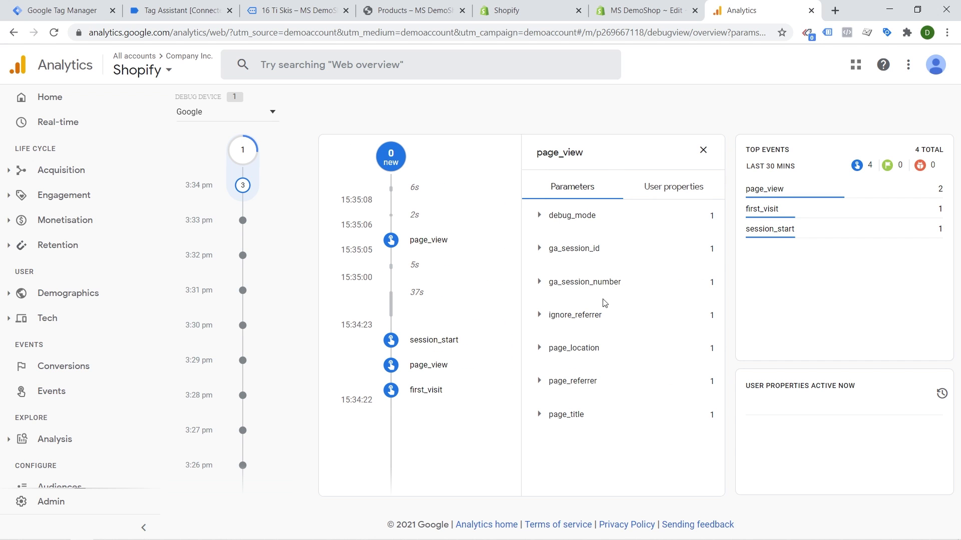
click(586, 350)
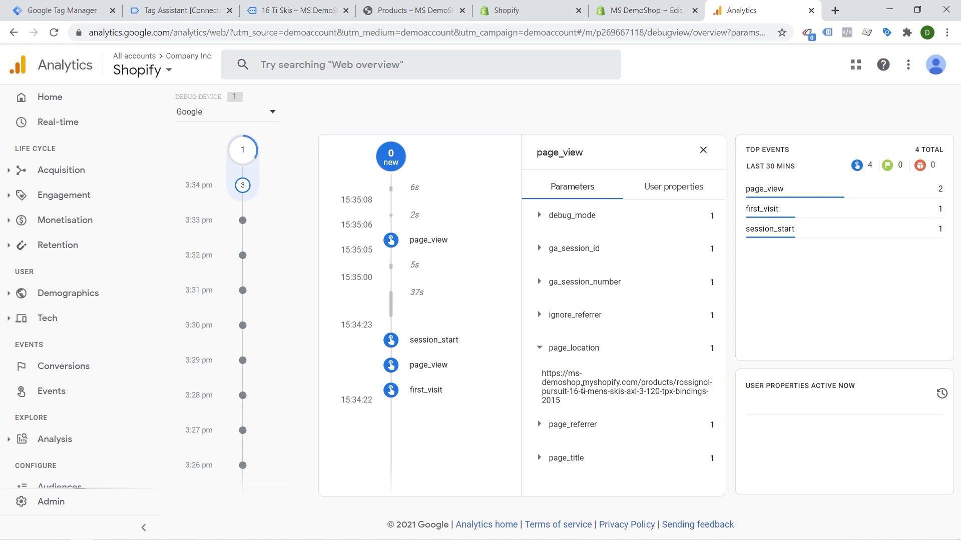
click(293, 12)
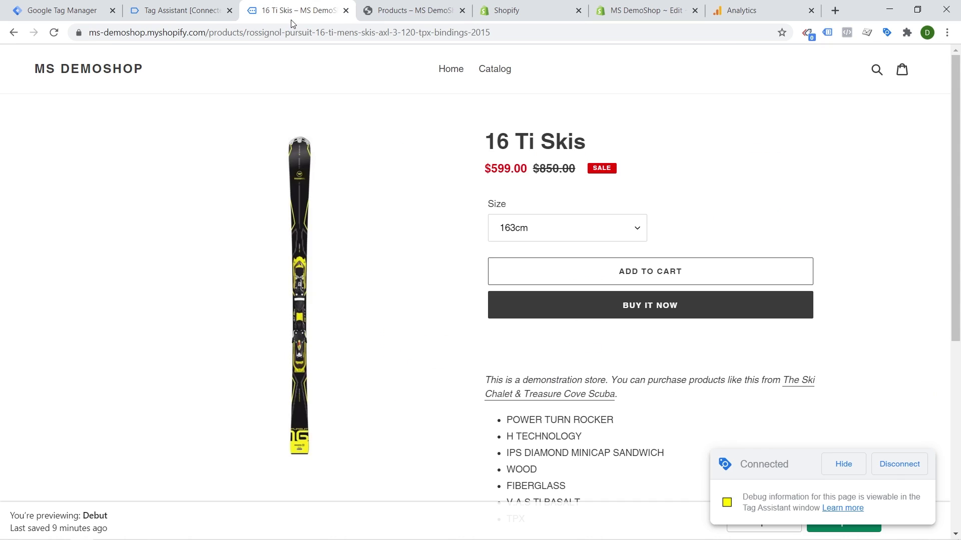
click(504, 70)
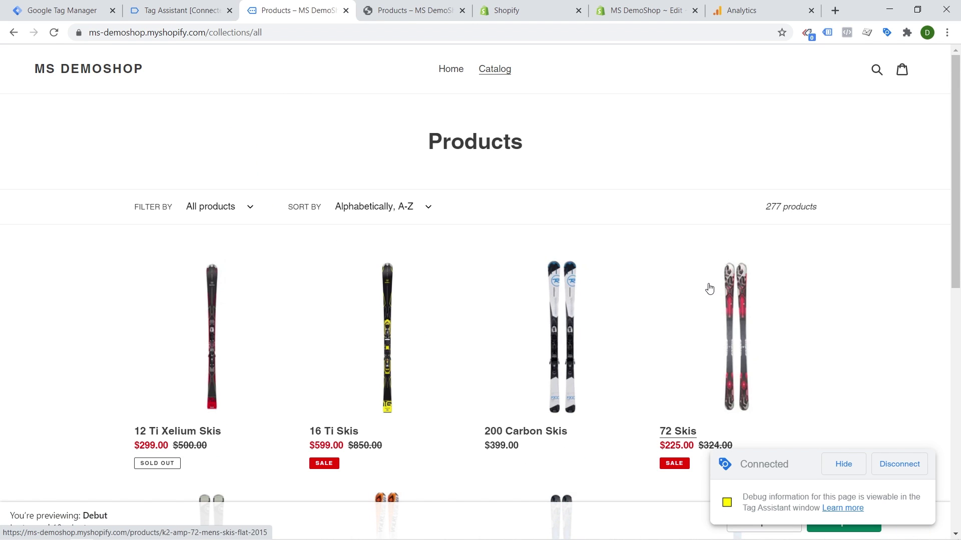
click(710, 289)
click(750, 10)
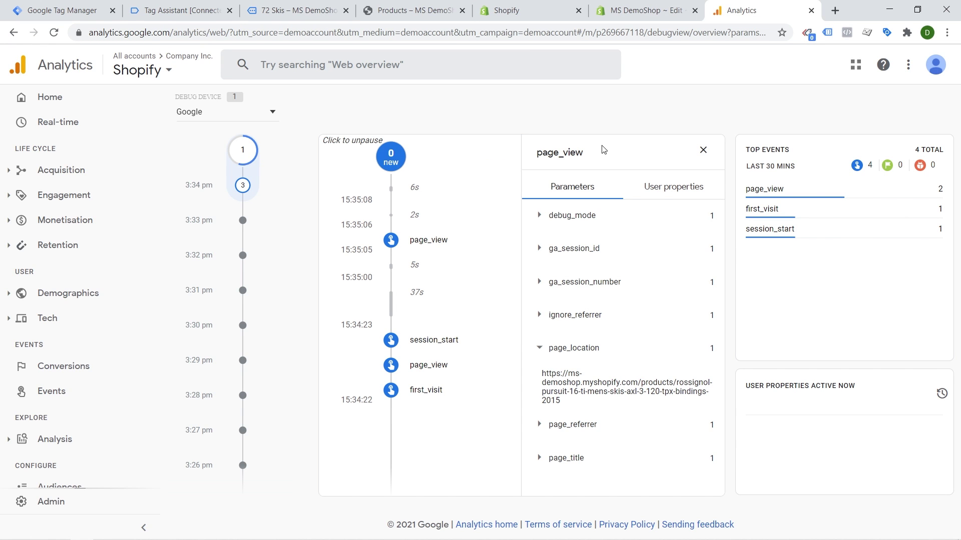
Inspect the newest page_view event's page_location in DebugView.
click(699, 151)
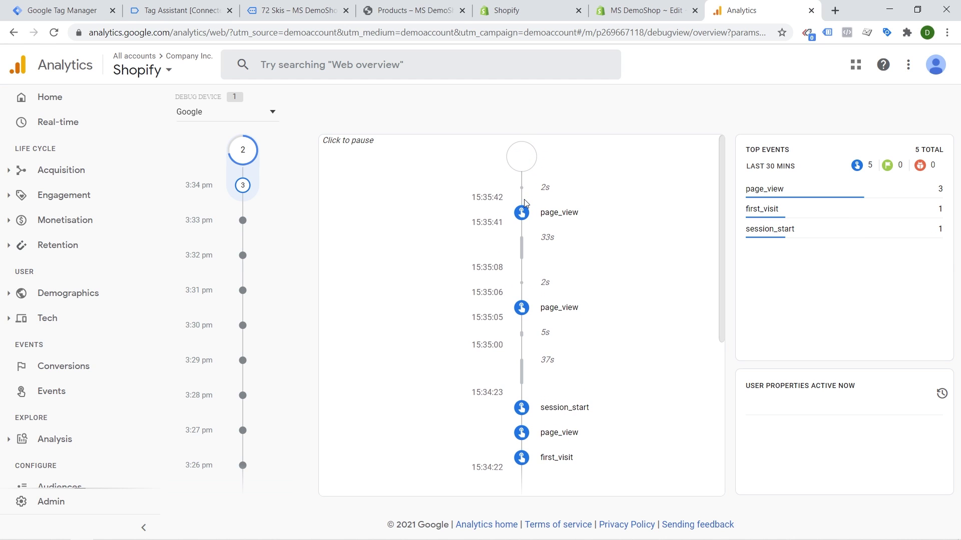
click(523, 213)
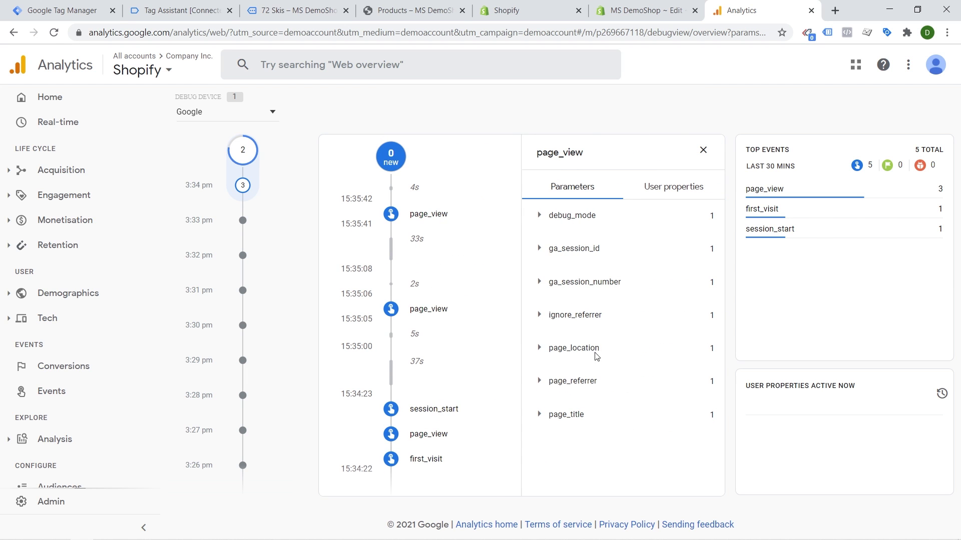
click(595, 351)
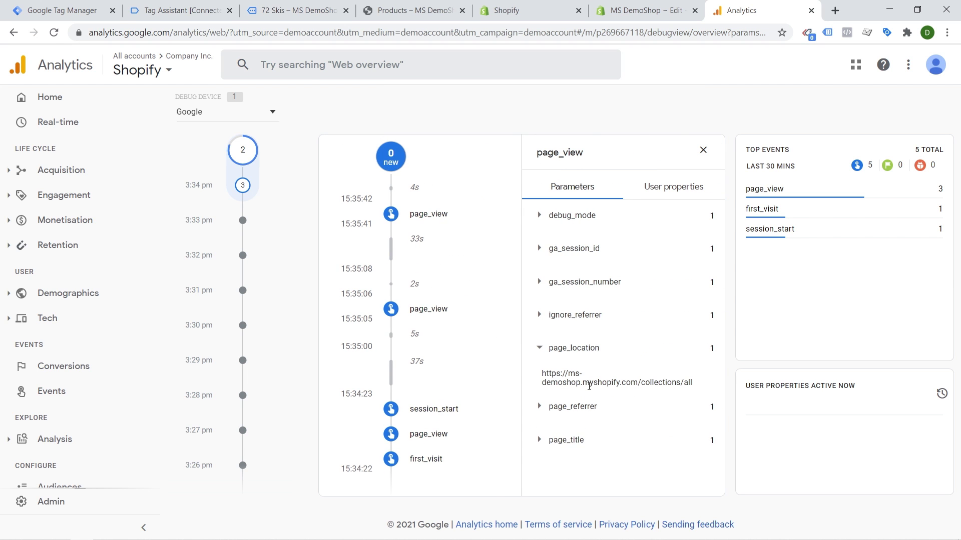
Check fired tags in Tag Assistant, scroll the 72 Skis page, and close the event details.
click(159, 14)
click(251, 15)
scroll(434, 264, down, 6)
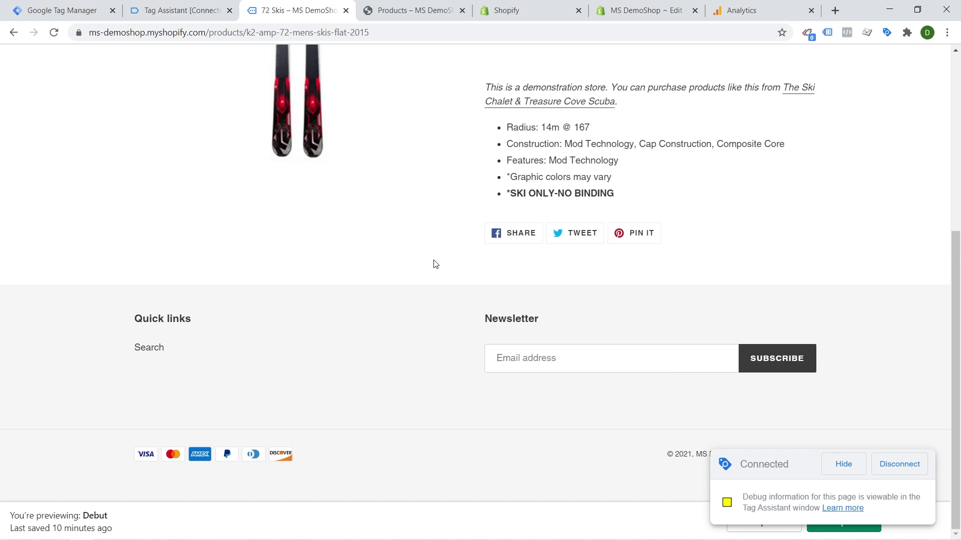
scroll(435, 264, up, 4)
scroll(435, 264, down, 4)
click(772, 10)
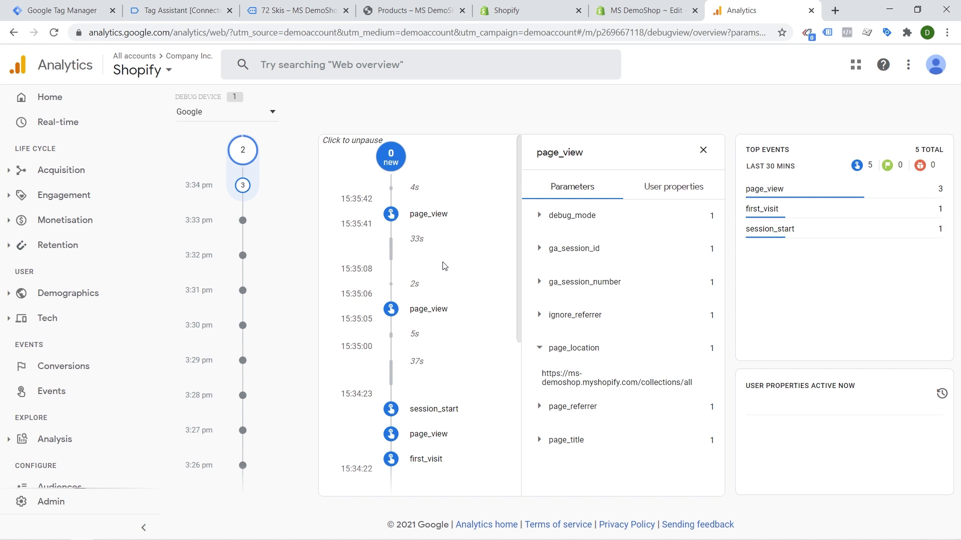
click(703, 150)
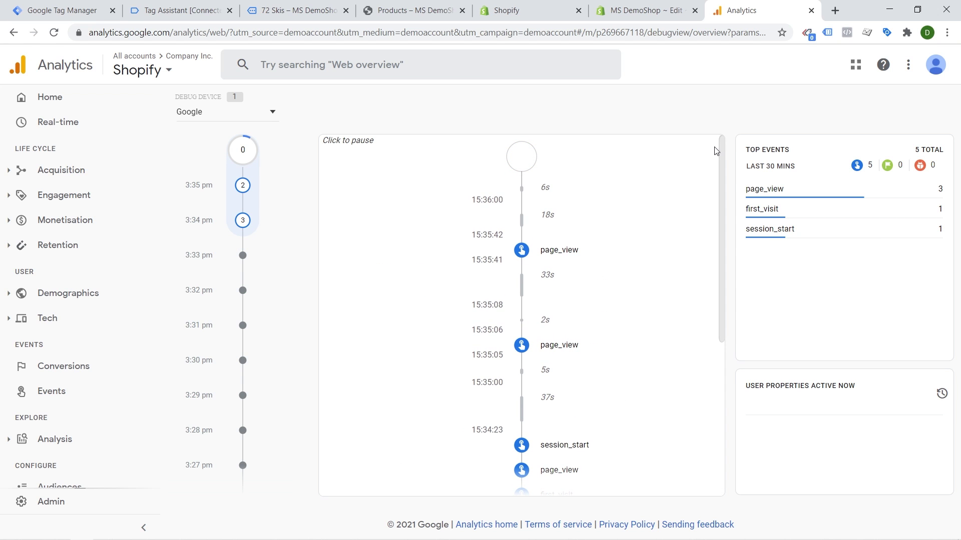
Return to the 72 Skis storefront, open the catalog and scroll to trigger a scroll event.
click(622, 10)
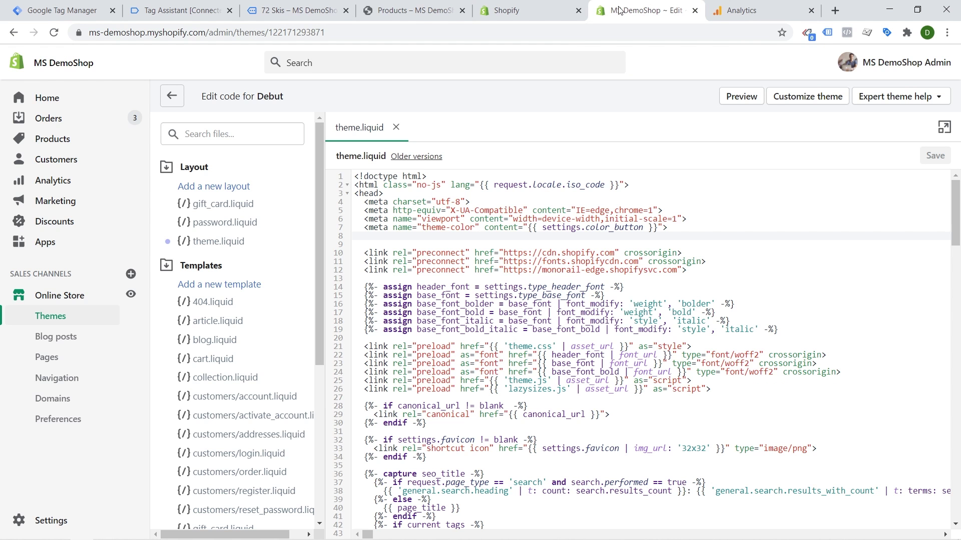
click(550, 12)
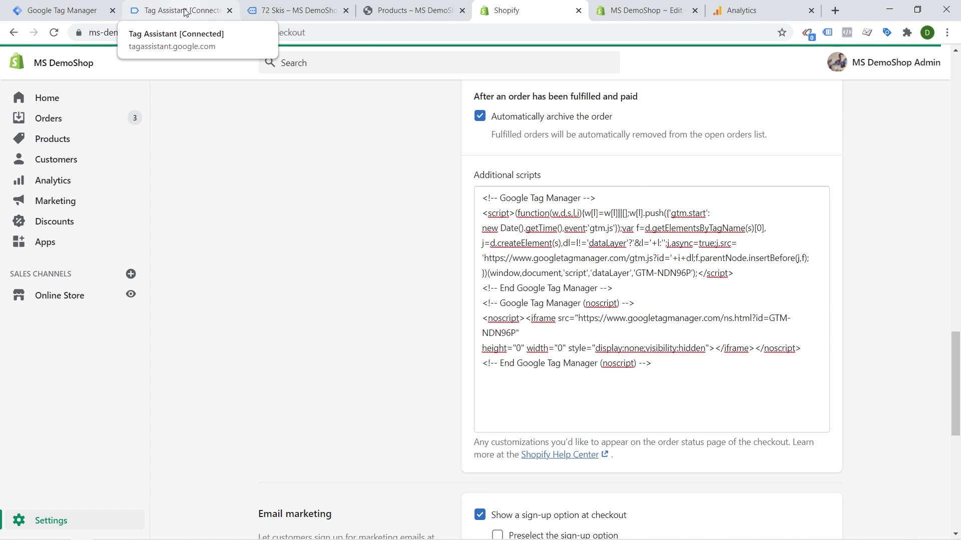
click(303, 10)
scroll(362, 198, up, 6)
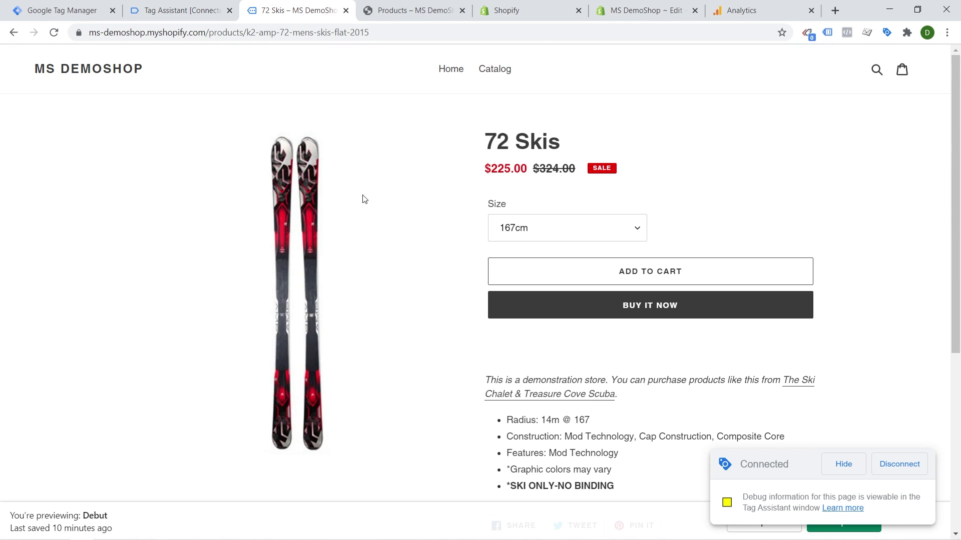
click(495, 69)
scroll(455, 243, down, 10)
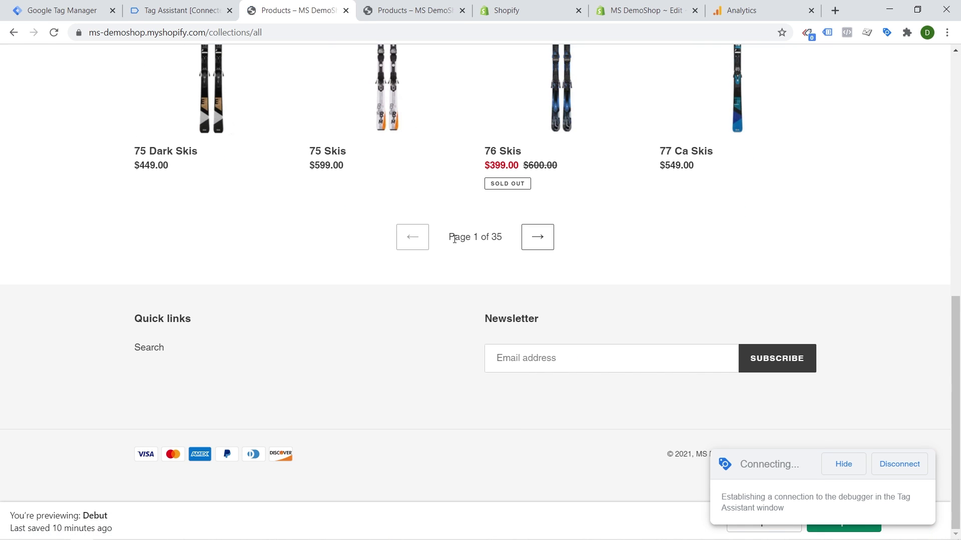
Confirm in DebugView that the scroll event's page_location is the 72 Skis product page.
click(757, 11)
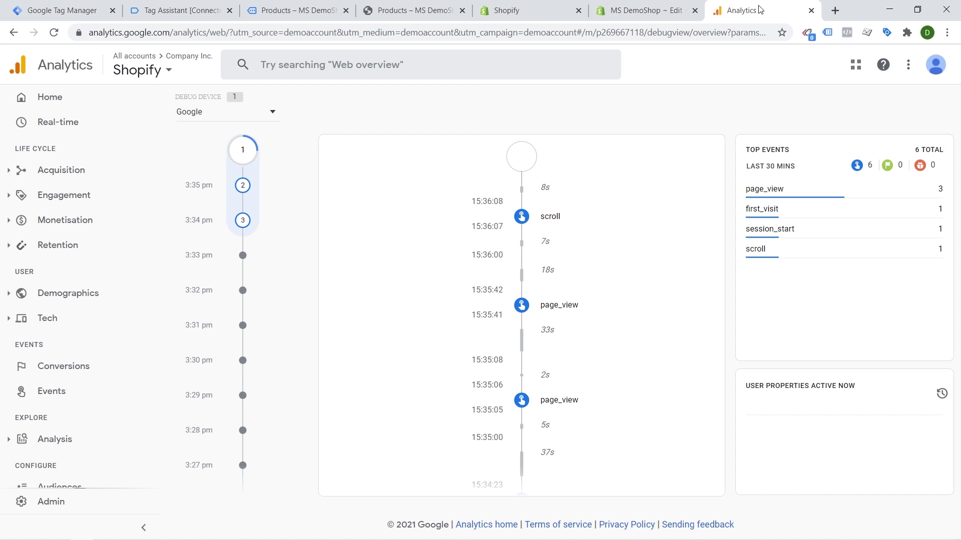
click(550, 216)
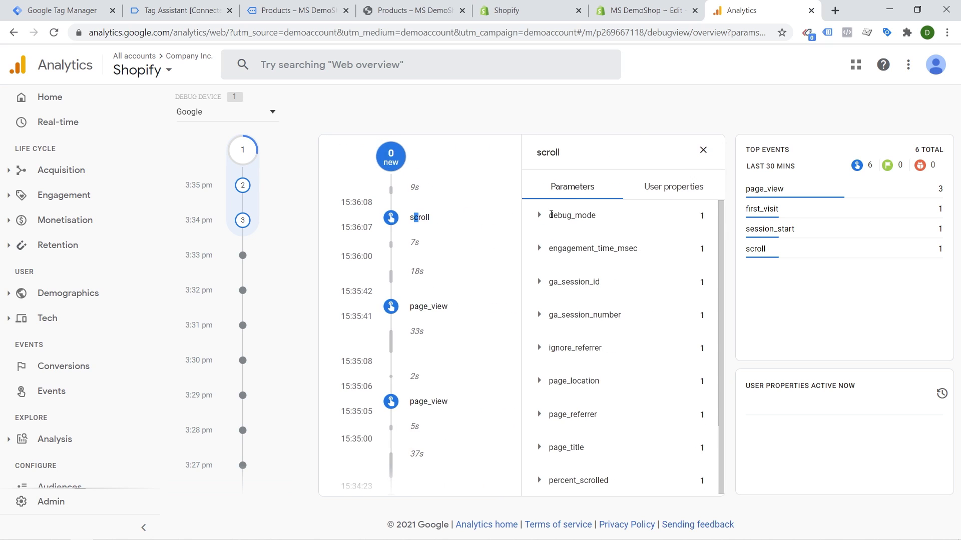
click(541, 383)
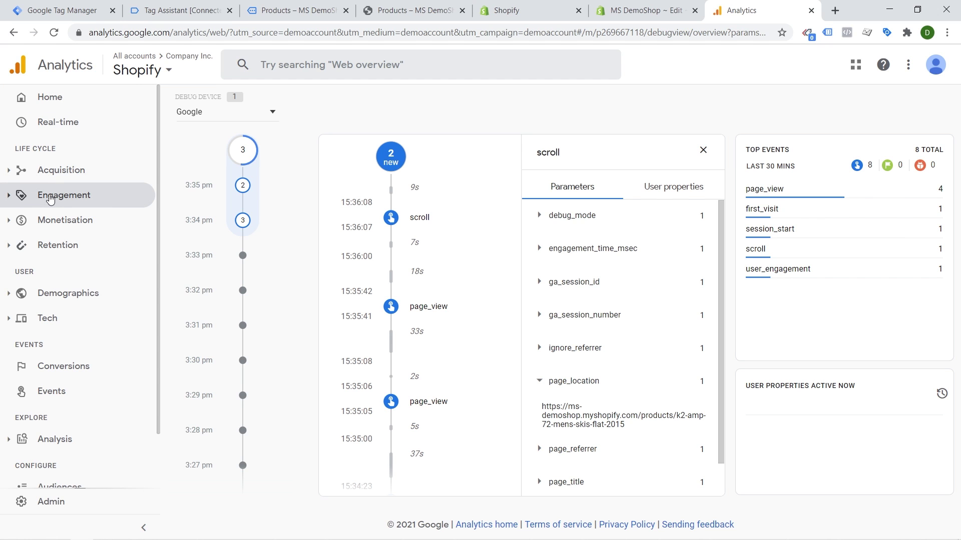
Submit the workspace changes and publish them as version 'installed GA4 Tag'.
click(88, 5)
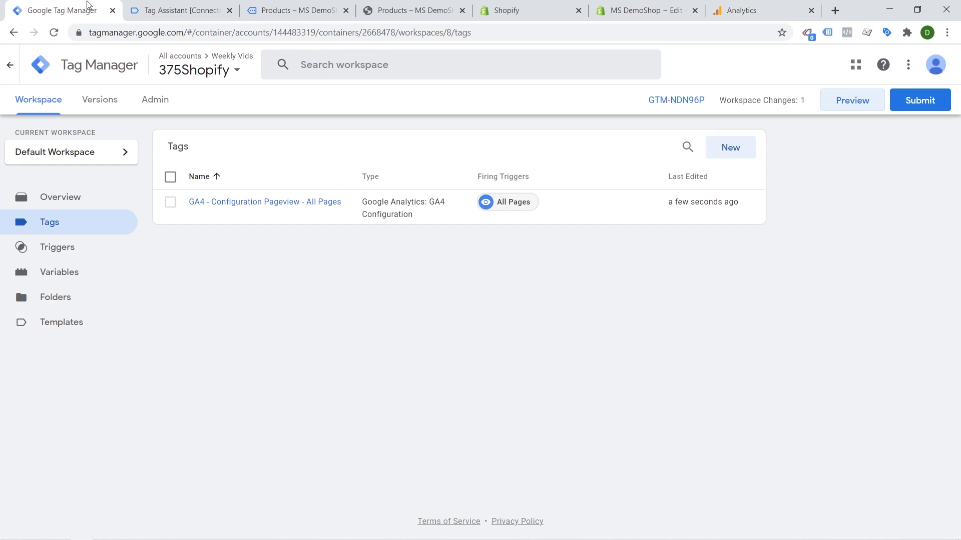
click(931, 107)
click(448, 198)
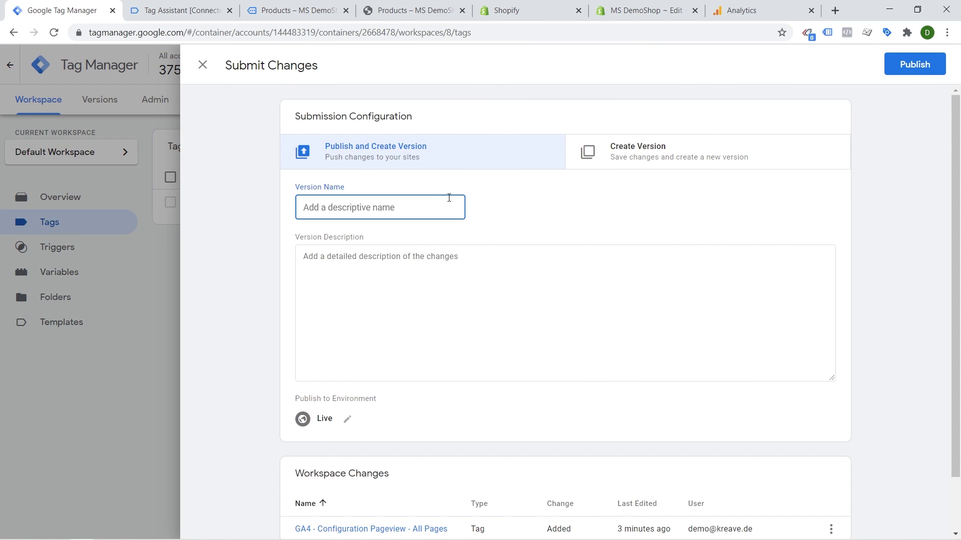
text(installed GA)
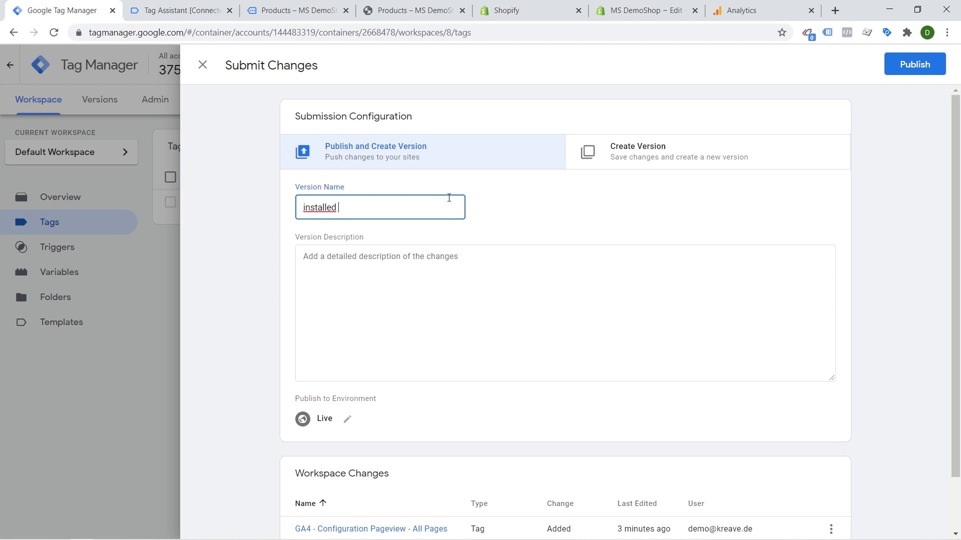
text(4 TAg)
key(BackSpace)
key(BackSpace)
text(ag)
click(900, 62)
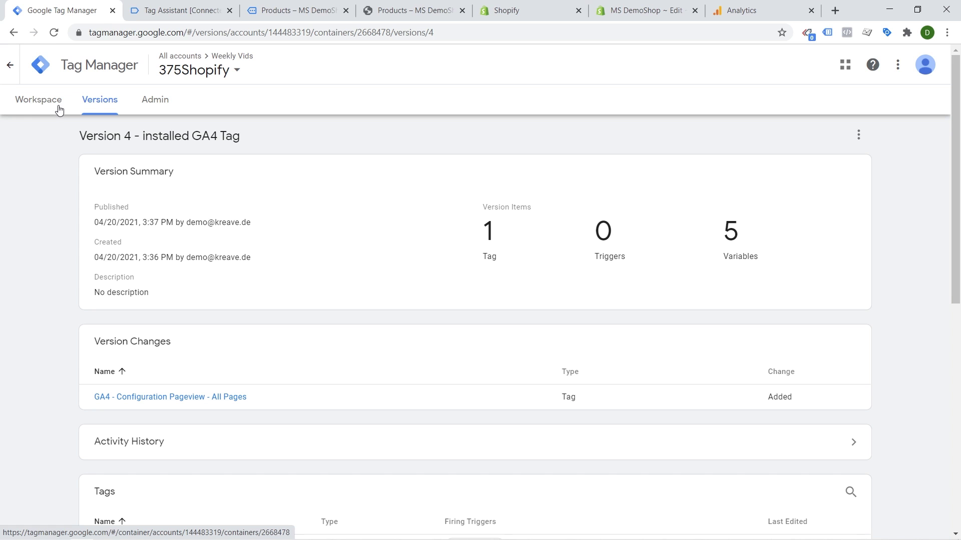
Go back to the Default Workspace Overview, now showing no pending changes.
click(39, 99)
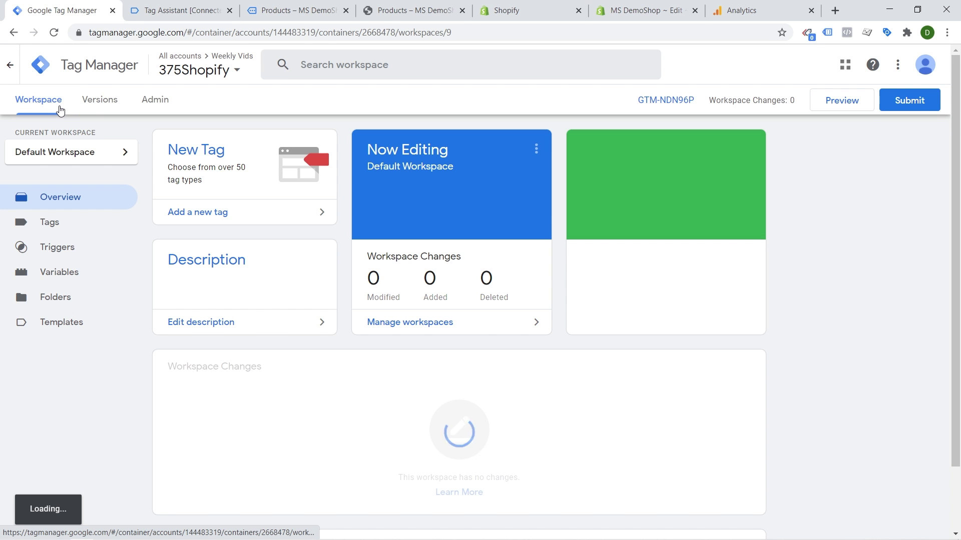